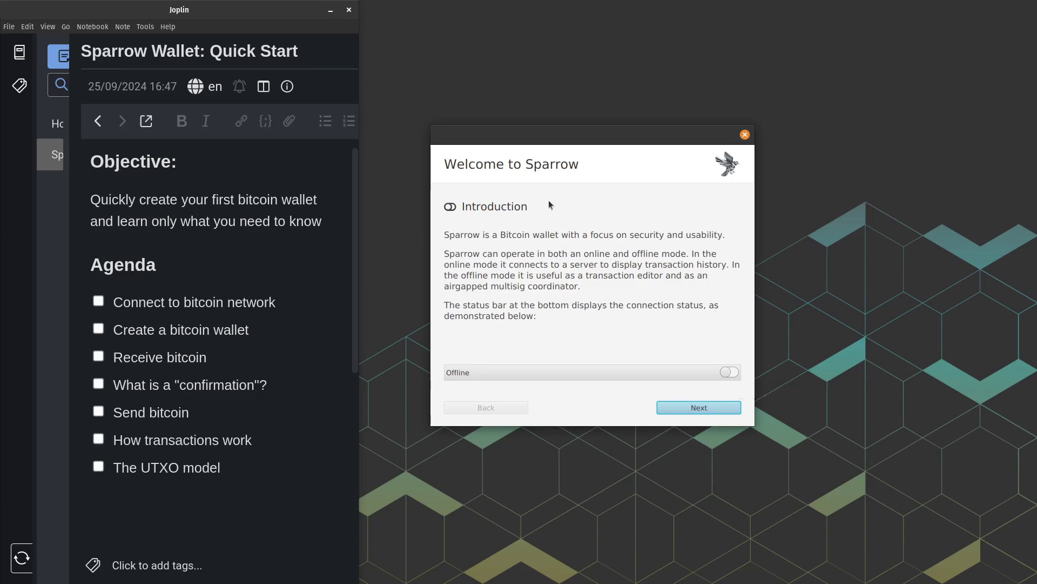
Step: Skip past the Bitcoin Core and Private Electrum welcome pages and close the guide for later setup
{"action": "left_click", "coordinate": [709, 410]}
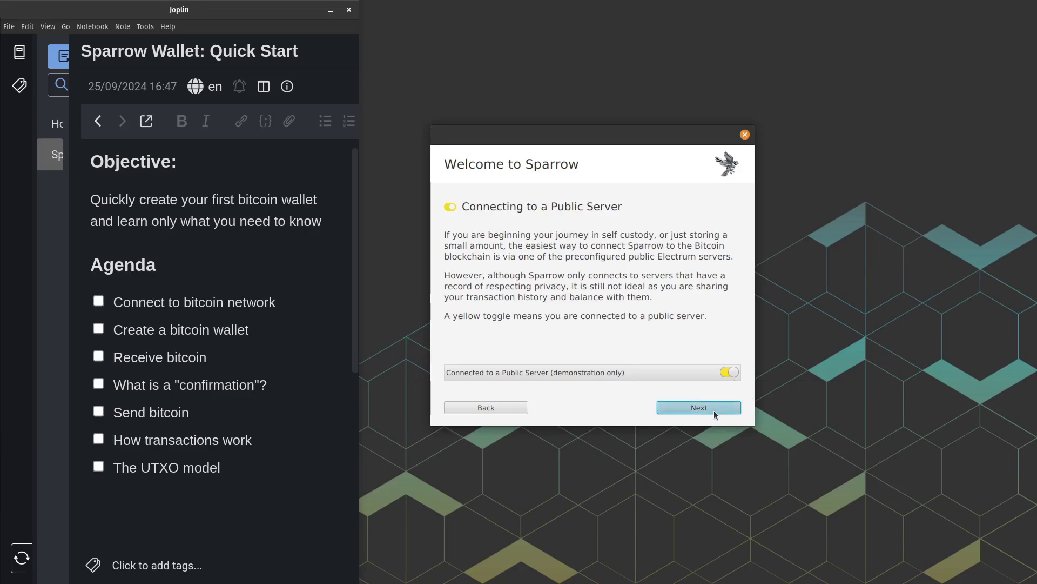
{"action": "left_click", "coordinate": [714, 410]}
{"action": "left_click", "coordinate": [715, 410]}
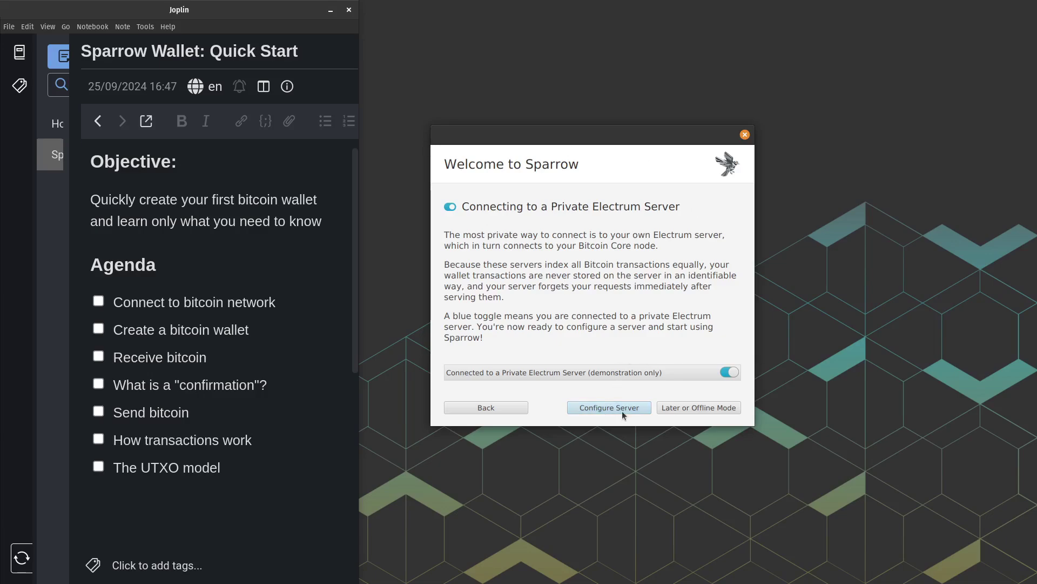
{"action": "left_click", "coordinate": [690, 409]}
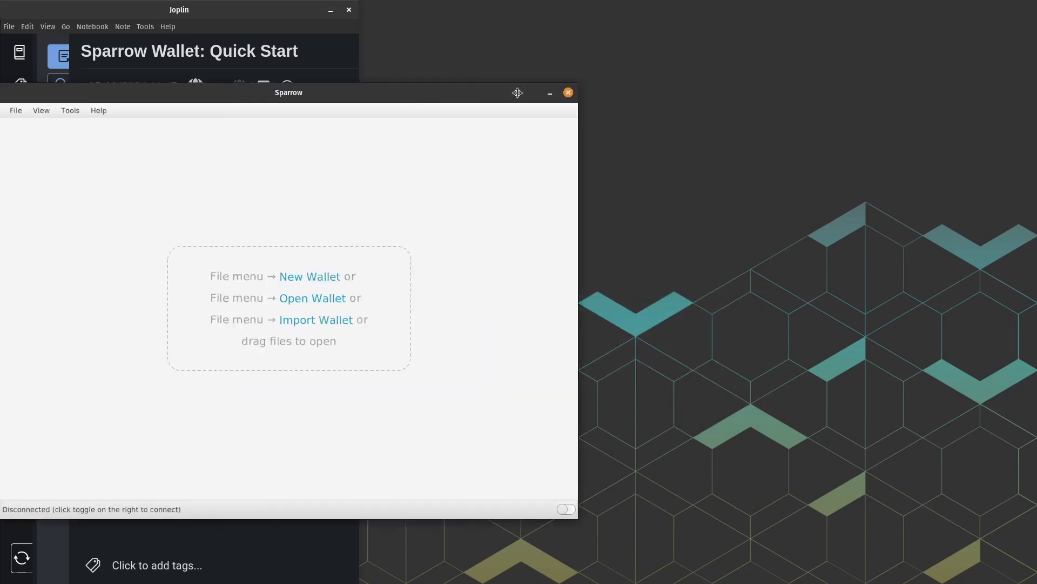
Step: Open the Server preferences and keep blockstream.info as the public server
{"action": "left_click_drag", "start_coordinate": [407, 96], "coordinate": [817, 76]}
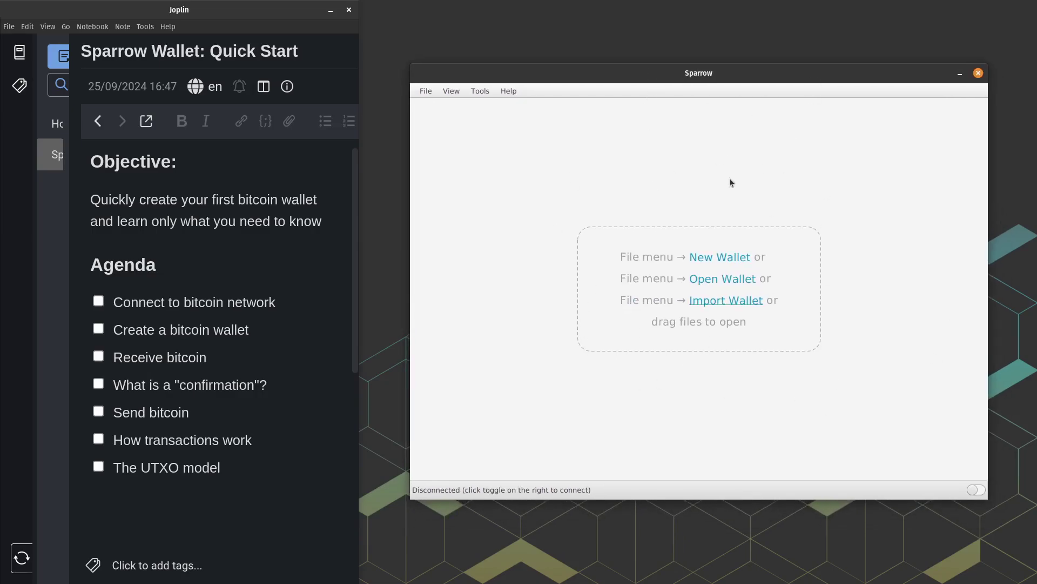
{"action": "left_click", "coordinate": [421, 91]}
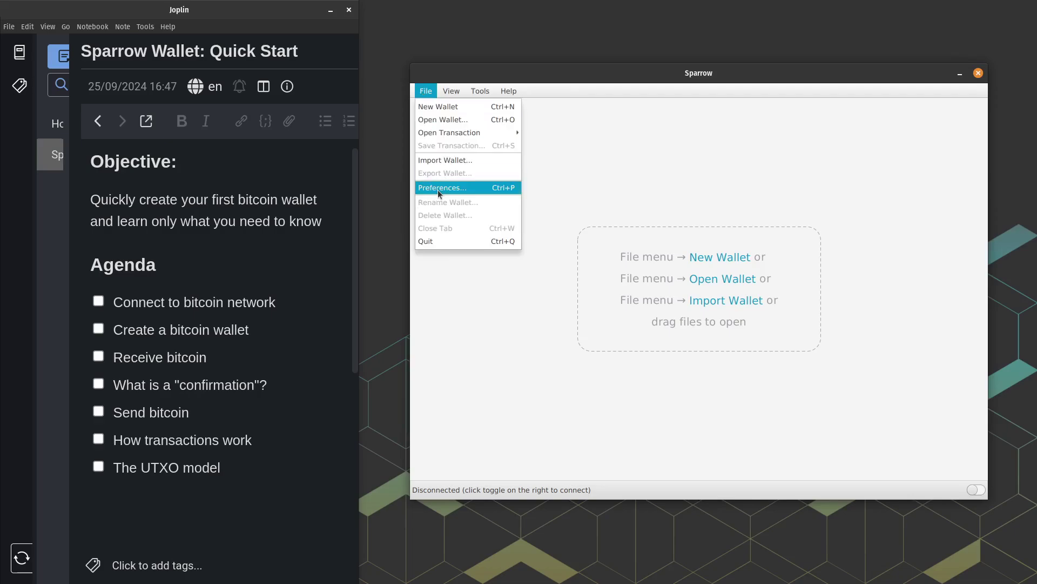
{"action": "left_click", "coordinate": [438, 189]}
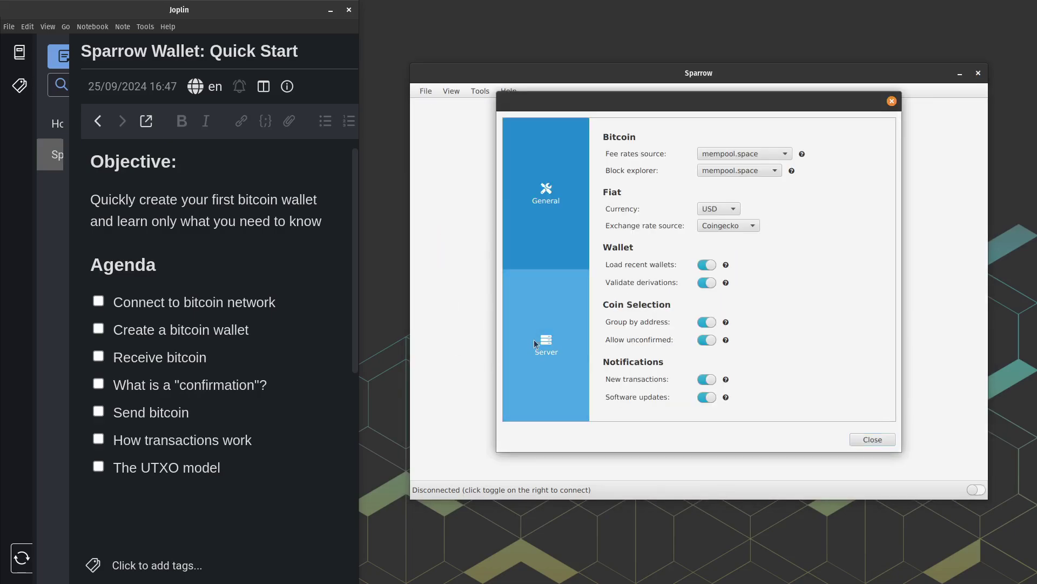
{"action": "left_click", "coordinate": [543, 340]}
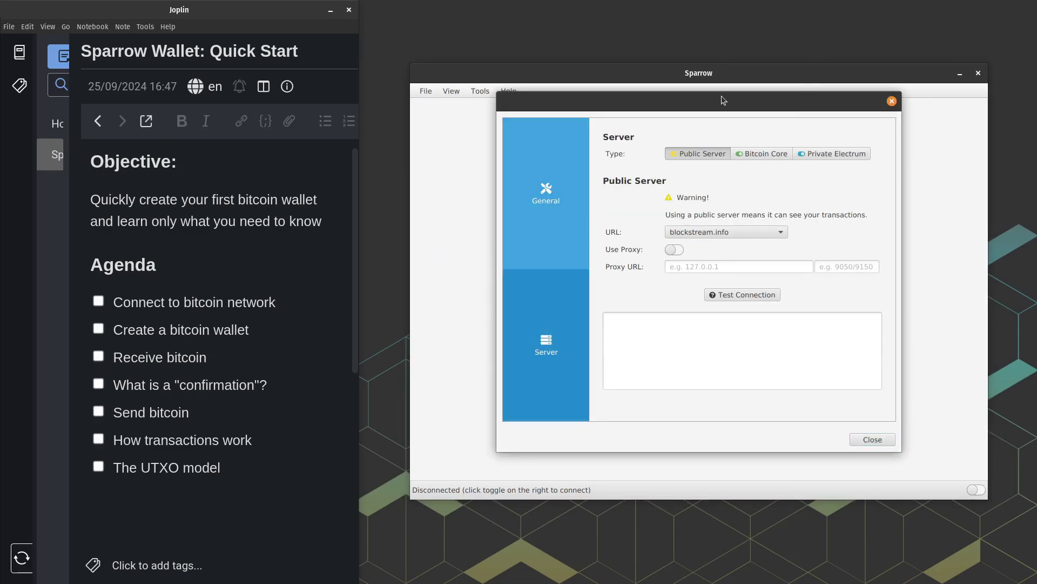
{"action": "left_click_drag", "start_coordinate": [704, 103], "coordinate": [664, 114]}
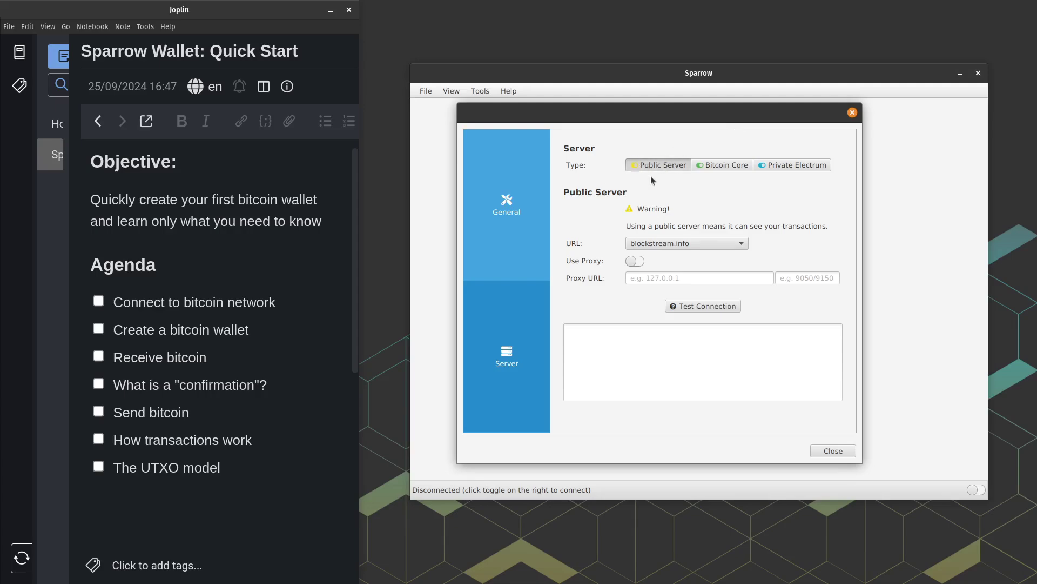
{"action": "left_click", "coordinate": [697, 243]}
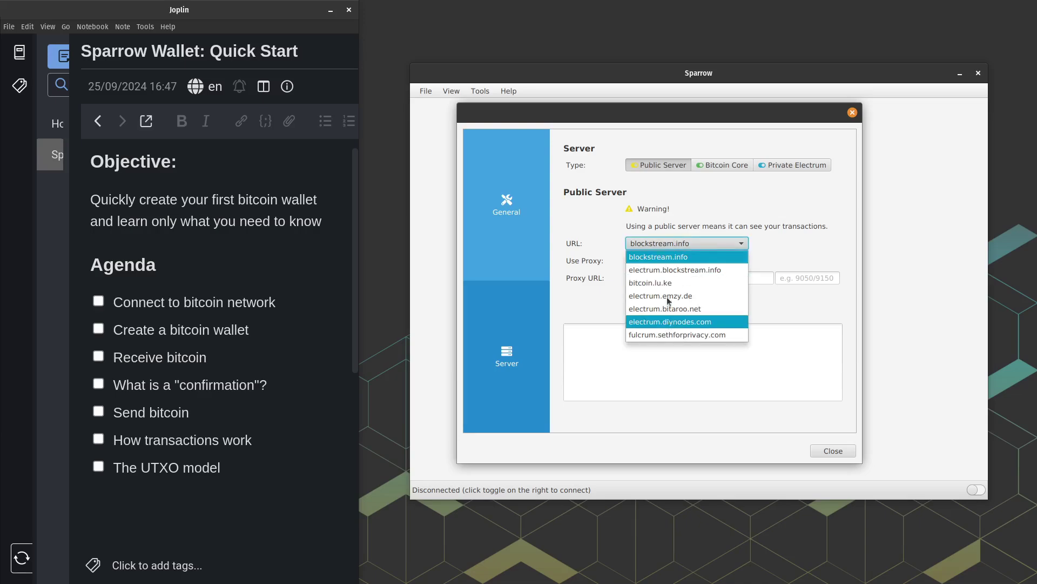
{"action": "left_click", "coordinate": [673, 258]}
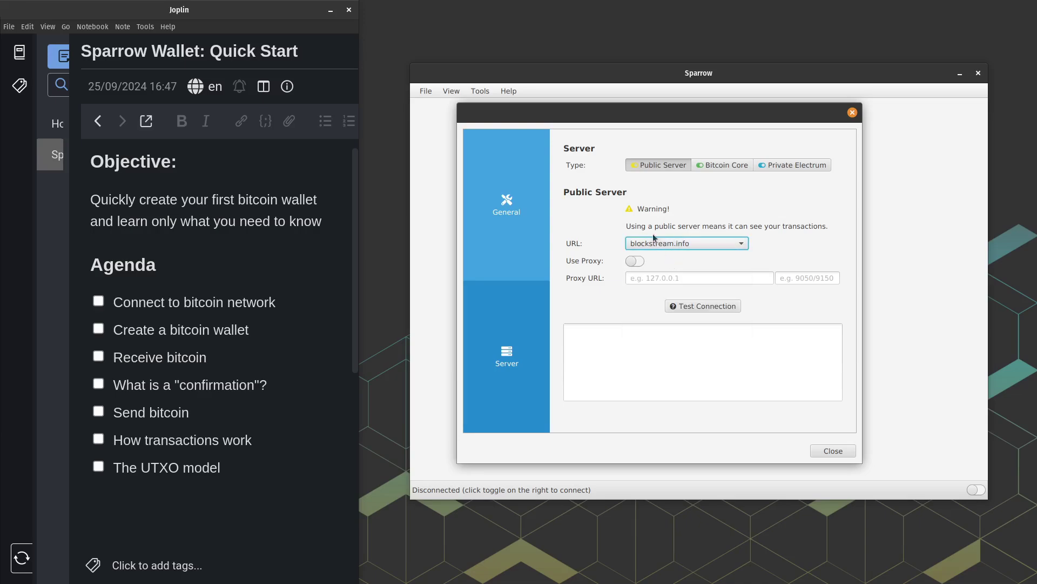
Step: Test the blockstream.info connection, review the server banner, and close Preferences to connect
{"action": "left_click", "coordinate": [679, 306]}
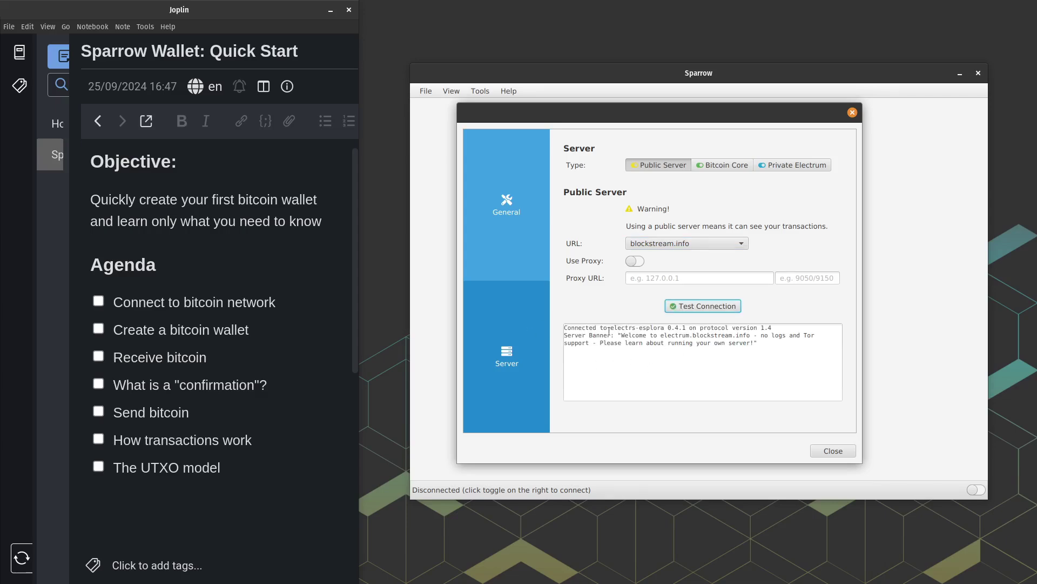
{"action": "left_click_drag", "start_coordinate": [564, 328], "coordinate": [719, 347]}
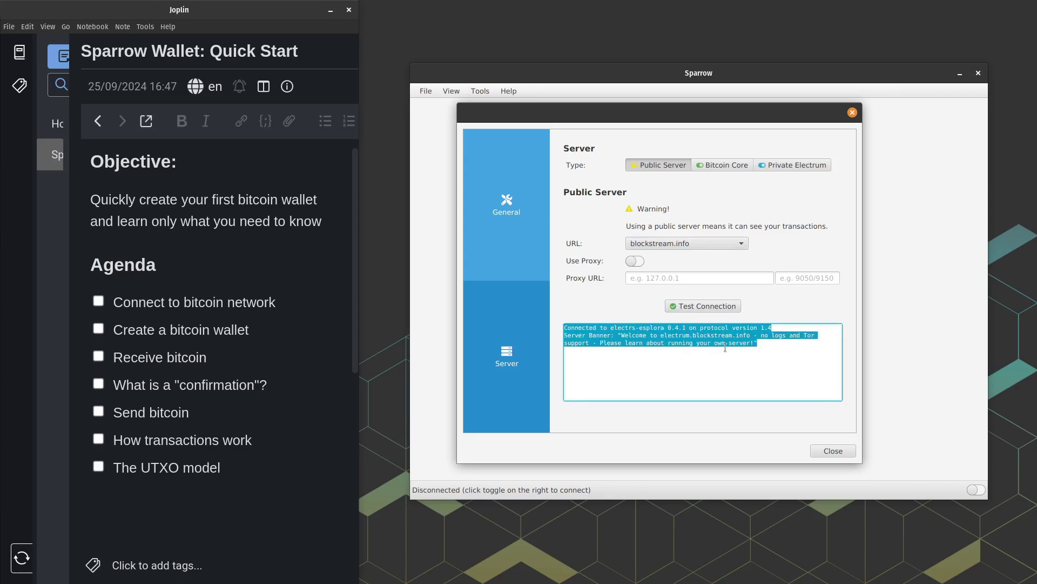
{"action": "left_click", "coordinate": [796, 359]}
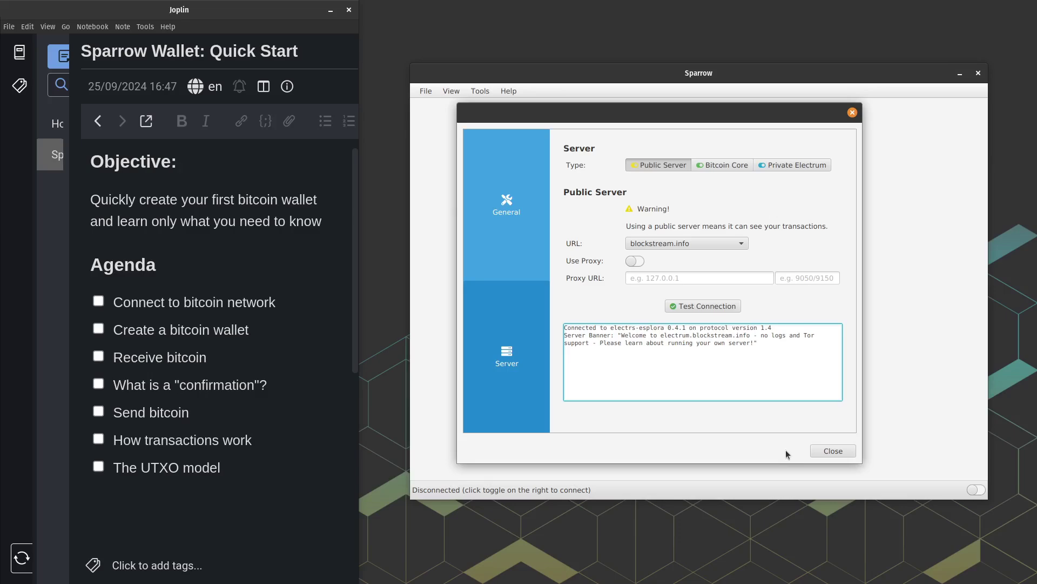
{"action": "left_click", "coordinate": [832, 450]}
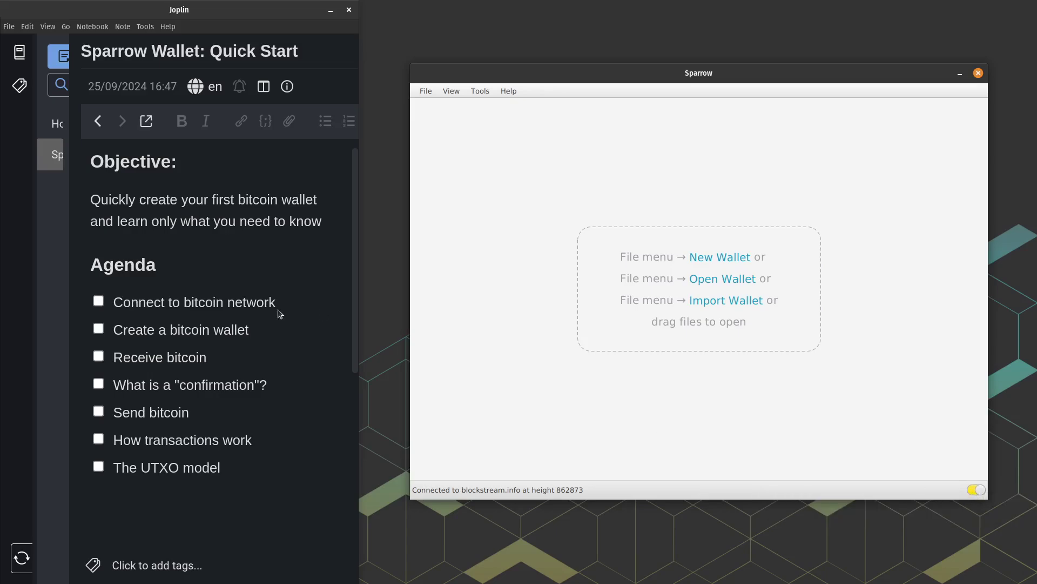
Step: Check off 'Connect to bitcoin network' in the Joplin quick start agenda
{"action": "scroll", "coordinate": [277, 300], "scroll_direction": "down", "scroll_amount": 1}
{"action": "left_click", "coordinate": [210, 268]}
{"action": "left_click", "coordinate": [210, 266]}
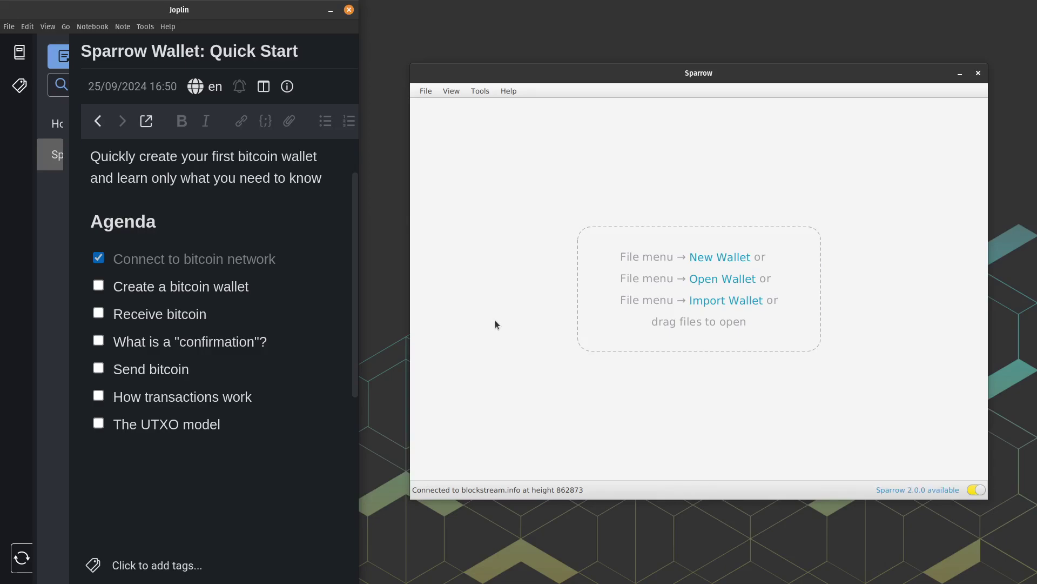
{"action": "left_click", "coordinate": [425, 93]}
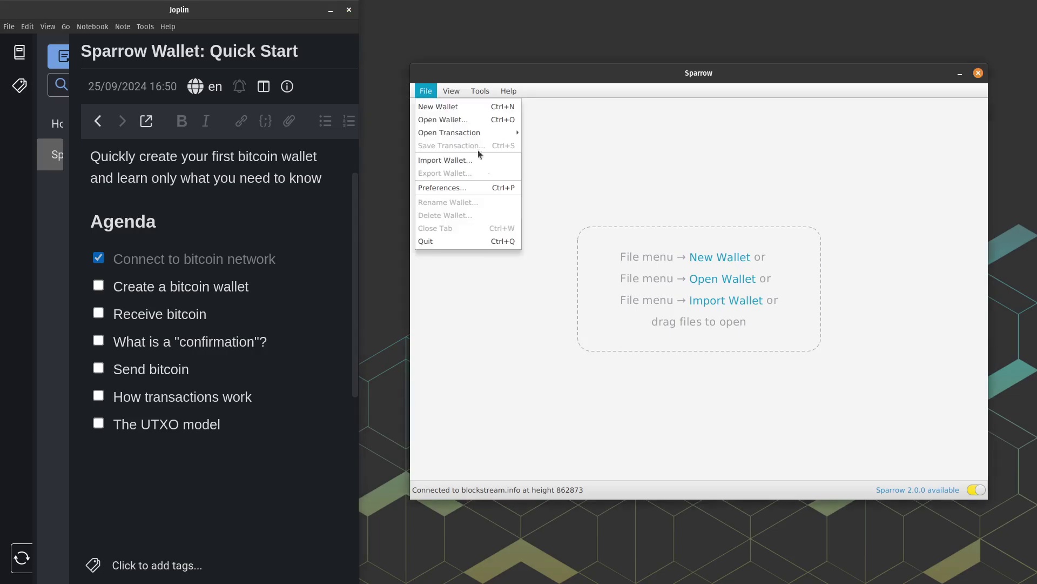
Step: Create a new Sparrow wallet named 'demo'
{"action": "left_click", "coordinate": [469, 107]}
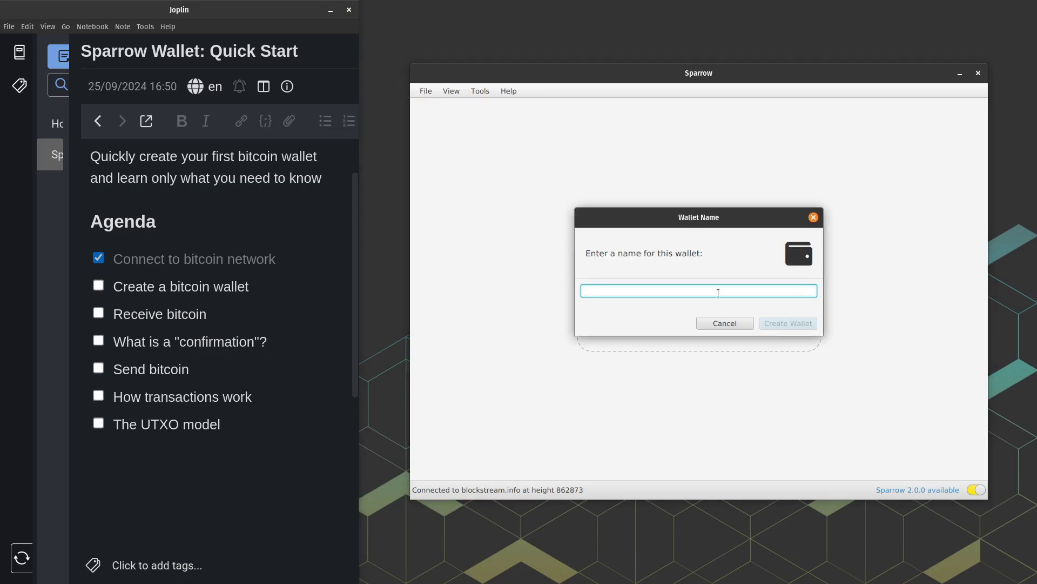
{"action": "type", "text": "demo"}
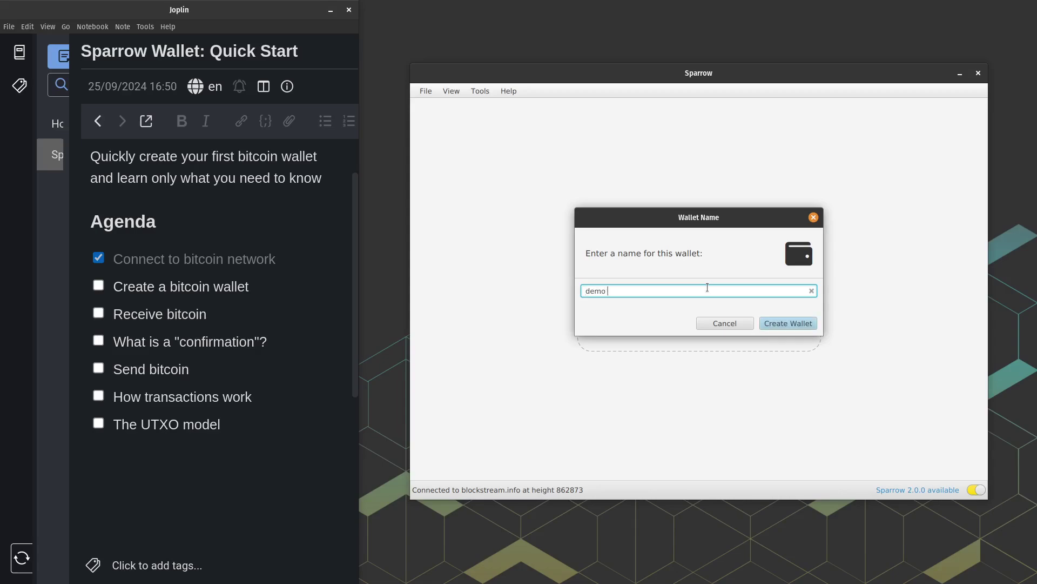
{"action": "key", "text": "Return"}
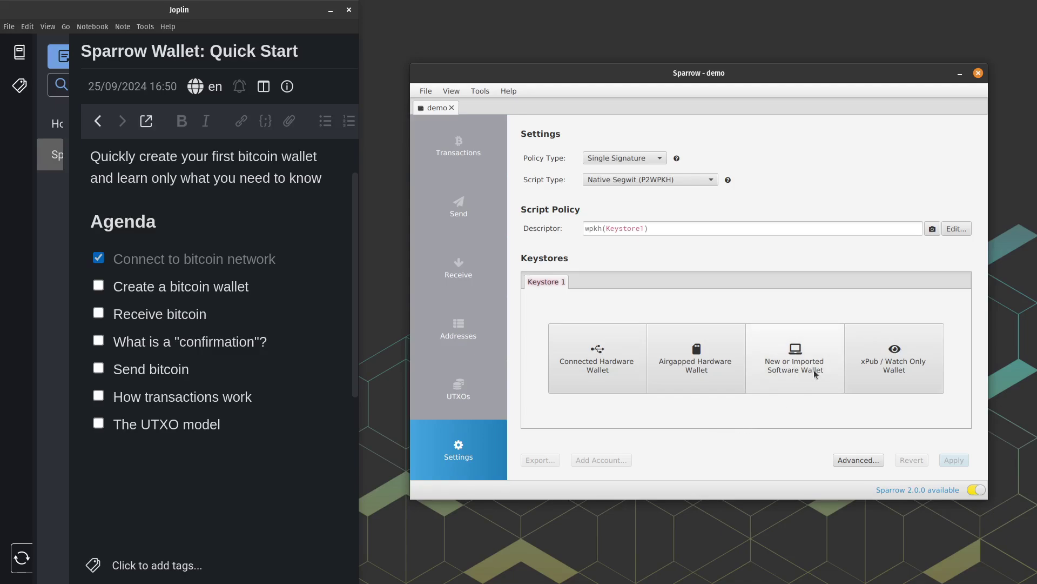
{"action": "left_click", "coordinate": [812, 373]}
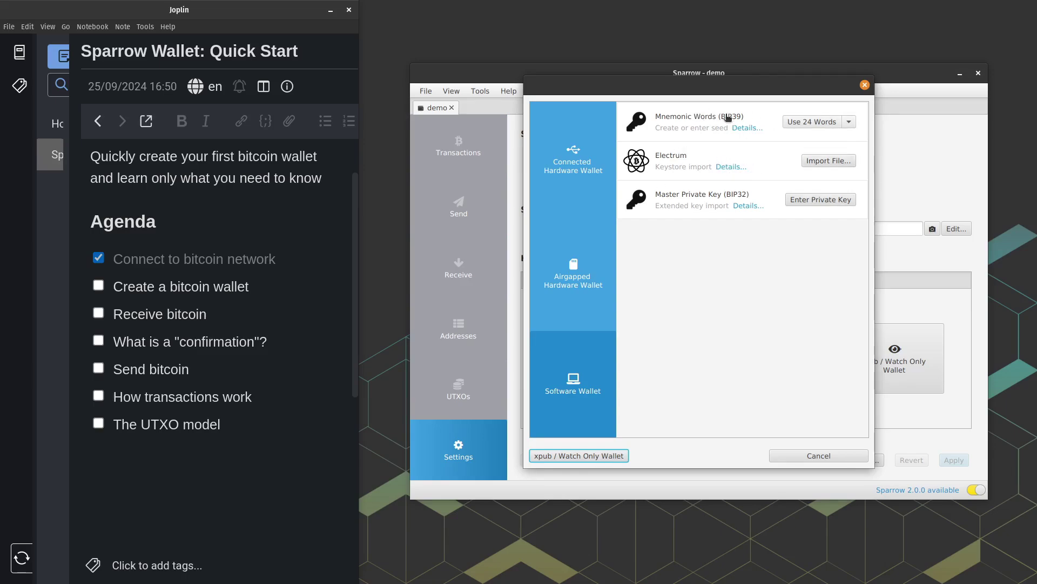
Step: Choose a 12-word mnemonic length and generate a fresh seed
{"action": "left_click", "coordinate": [850, 123]}
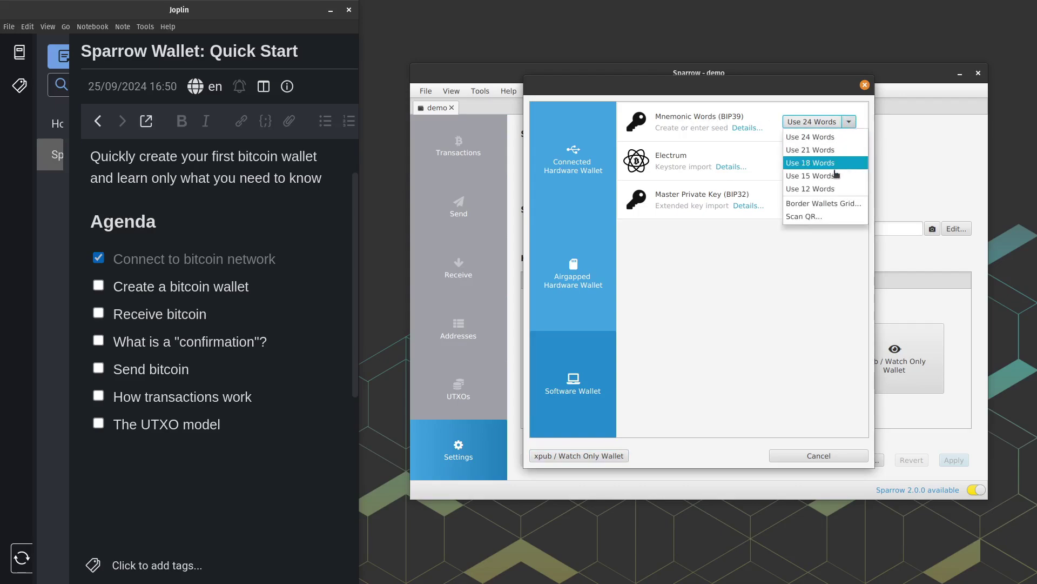
{"action": "left_click", "coordinate": [823, 189]}
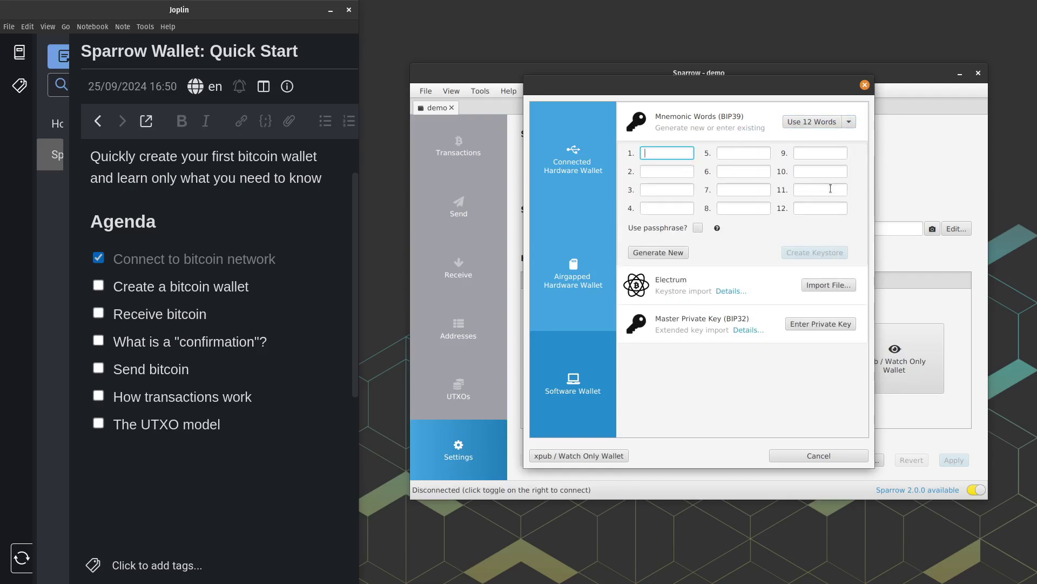
{"action": "left_click", "coordinate": [675, 252]}
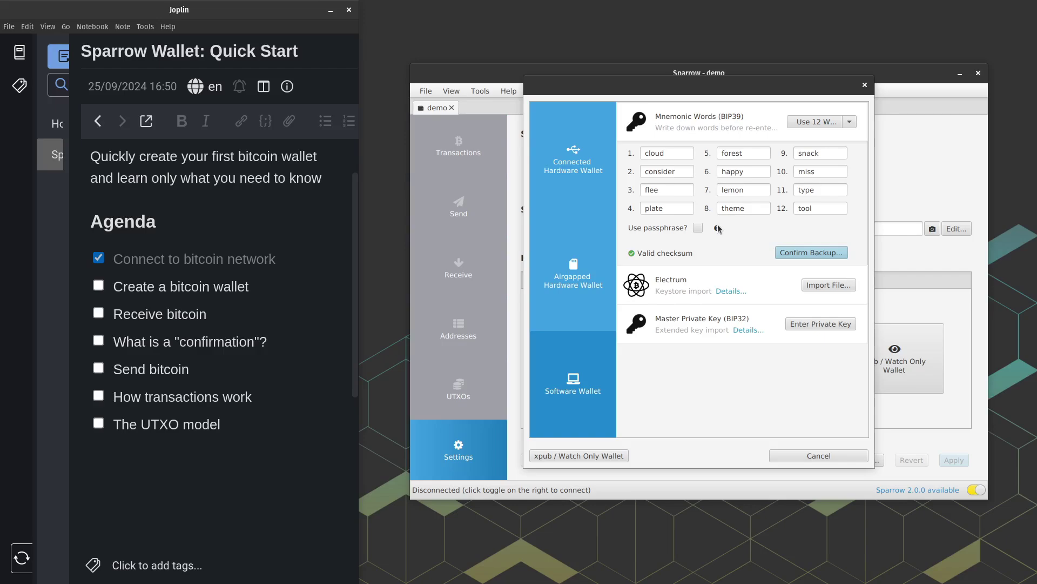
Step: Turn on the seed passphrase option and confirm it
{"action": "left_click", "coordinate": [698, 227]}
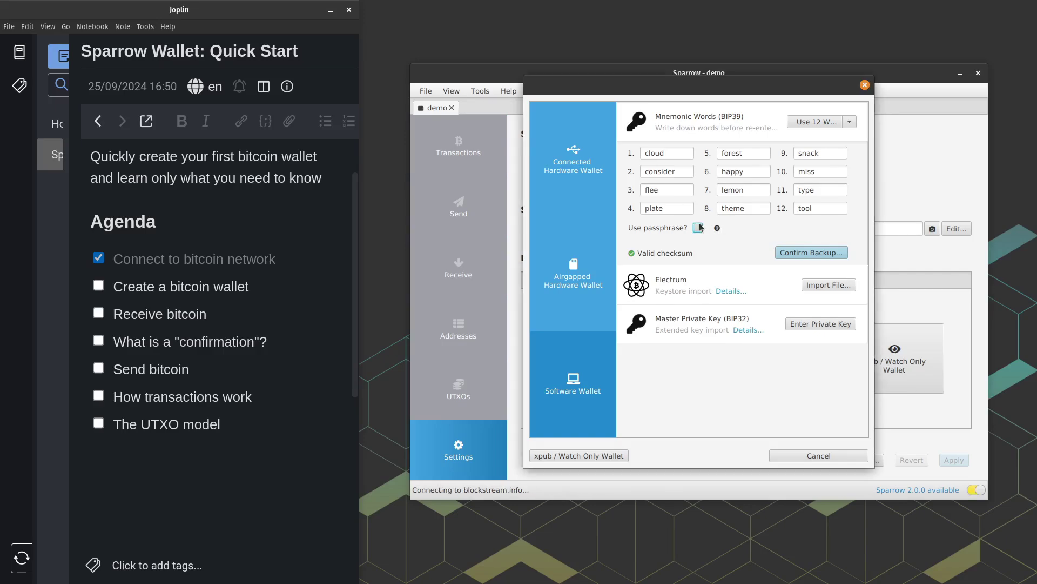
{"action": "left_click", "coordinate": [770, 358]}
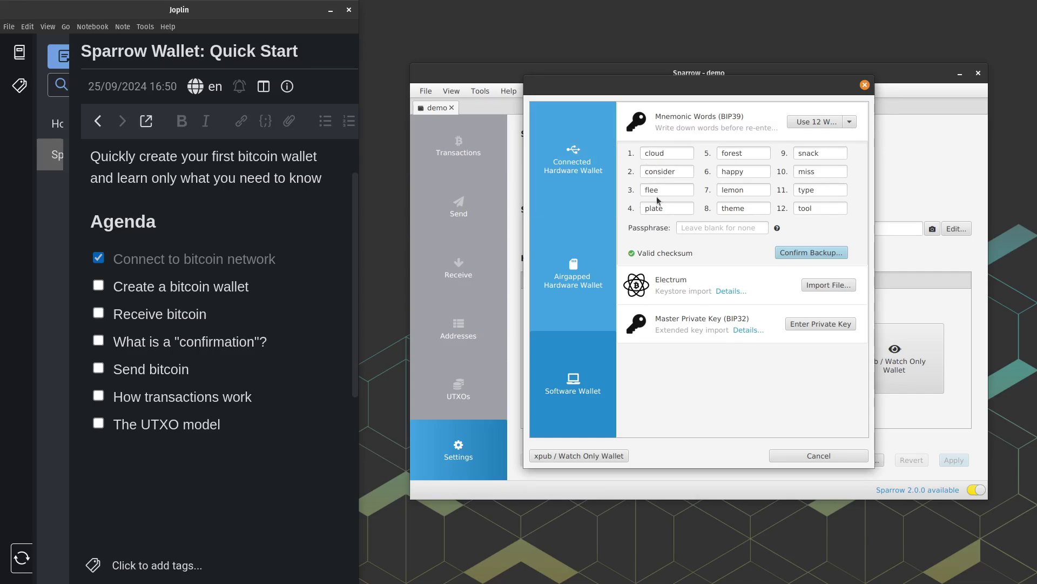
Step: Start the backup confirmation and re-enter the first six seed words
{"action": "left_click", "coordinate": [809, 252]}
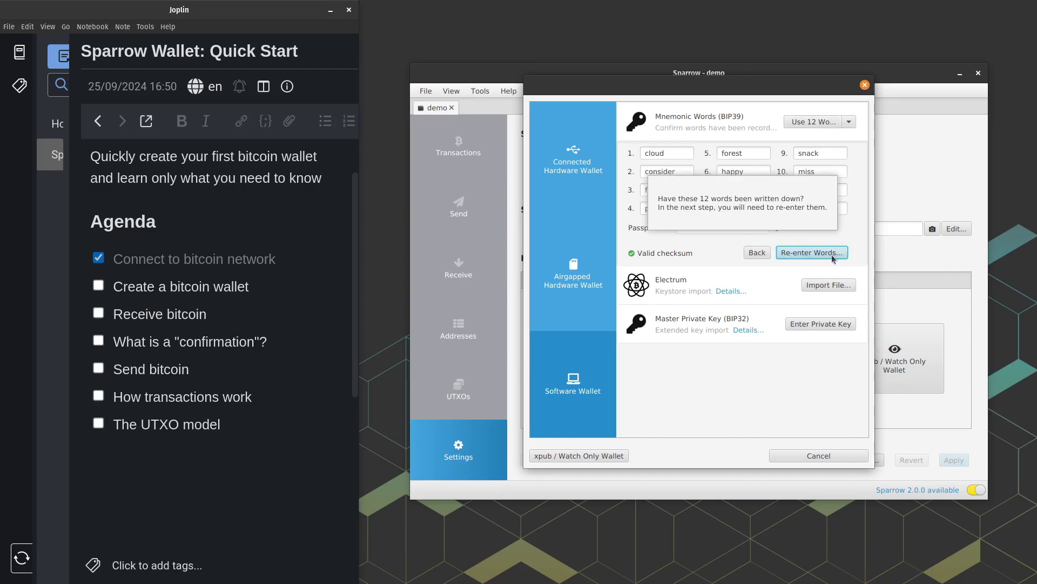
{"action": "left_click", "coordinate": [799, 254]}
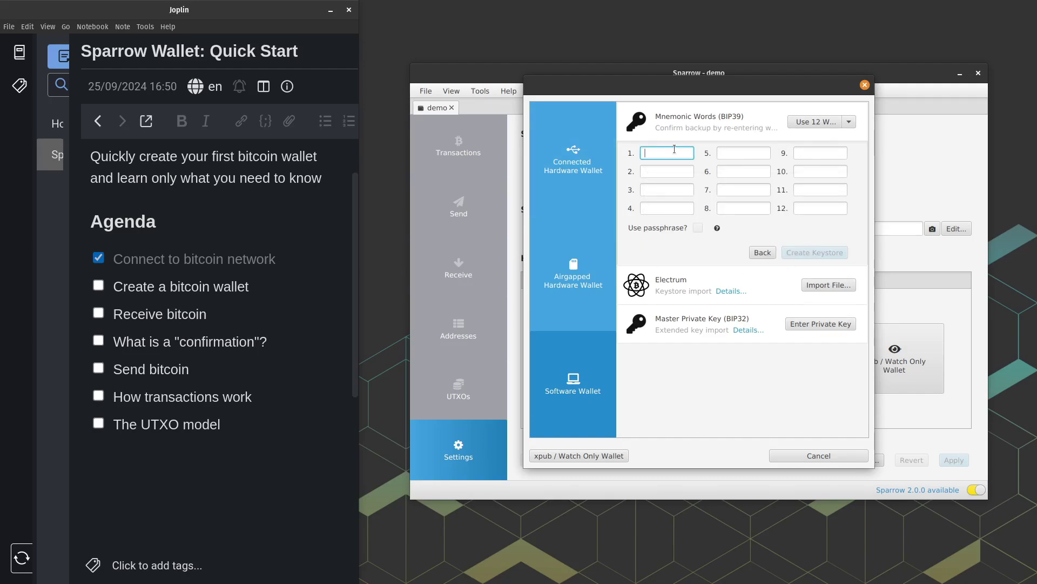
{"action": "key", "text": "Tab"}
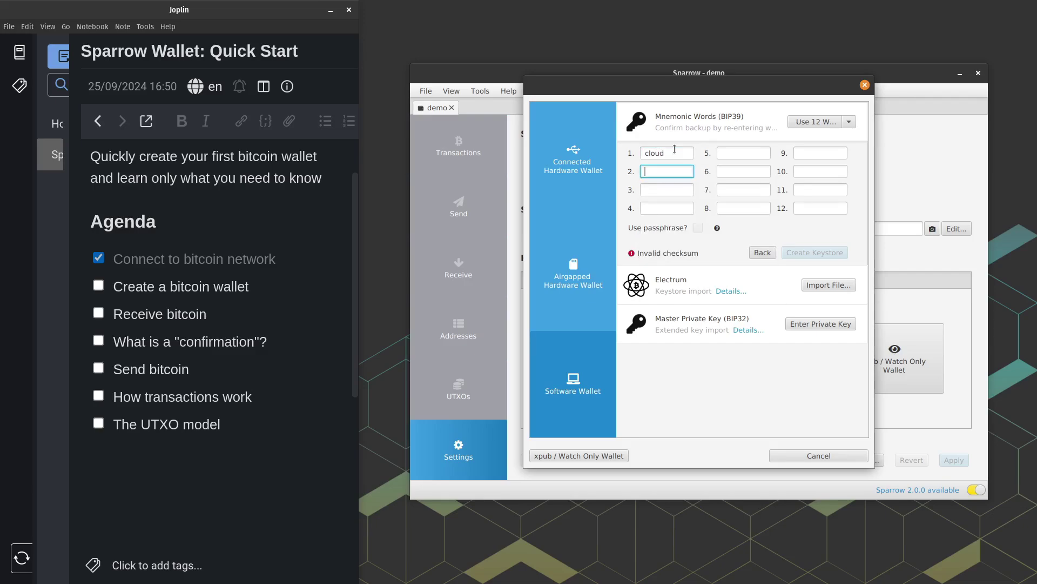
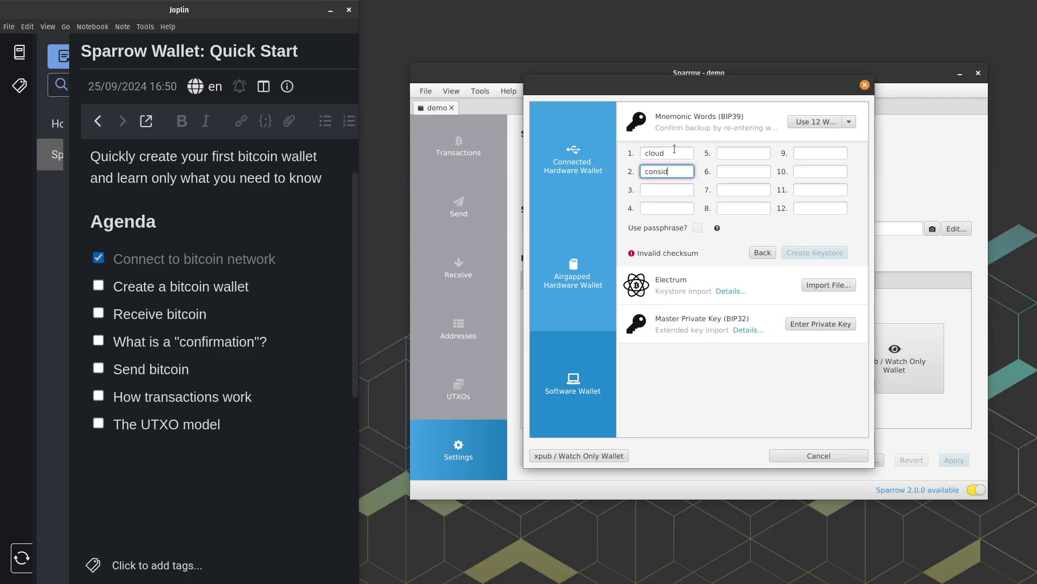
{"action": "key", "text": "Tab"}
{"action": "key", "text": "Tab"}
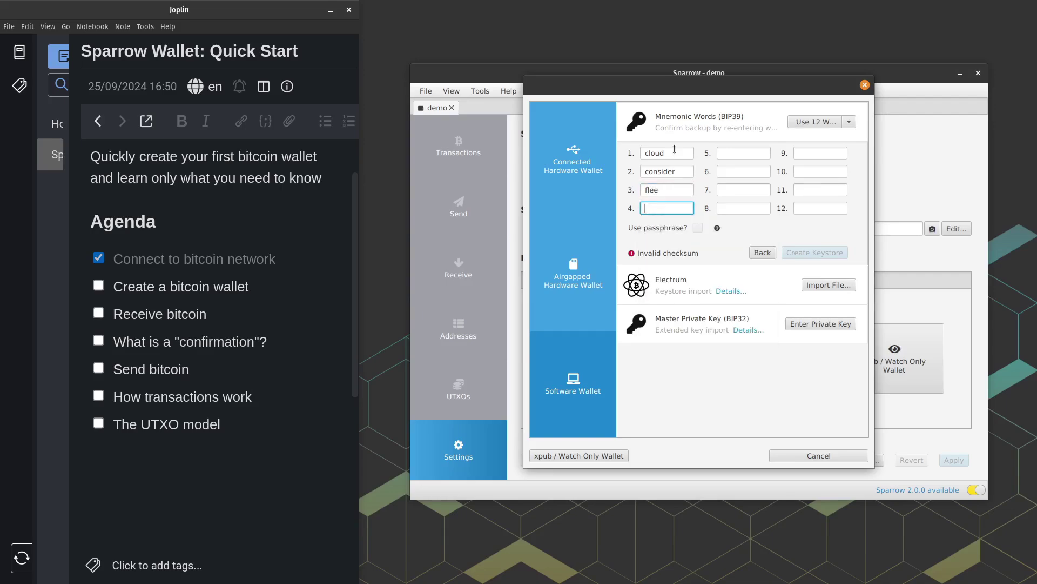
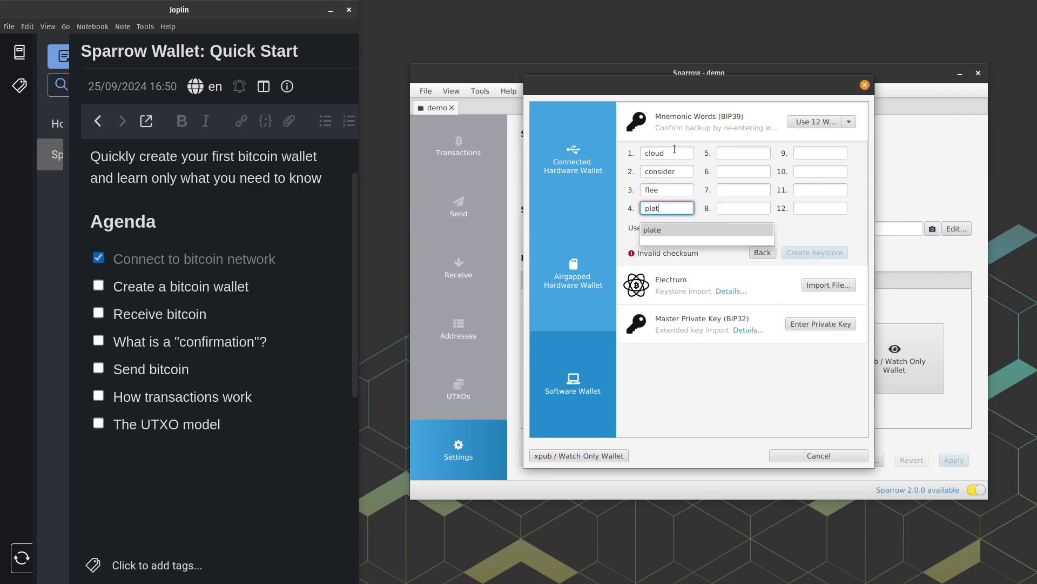
{"action": "key", "text": "Tab"}
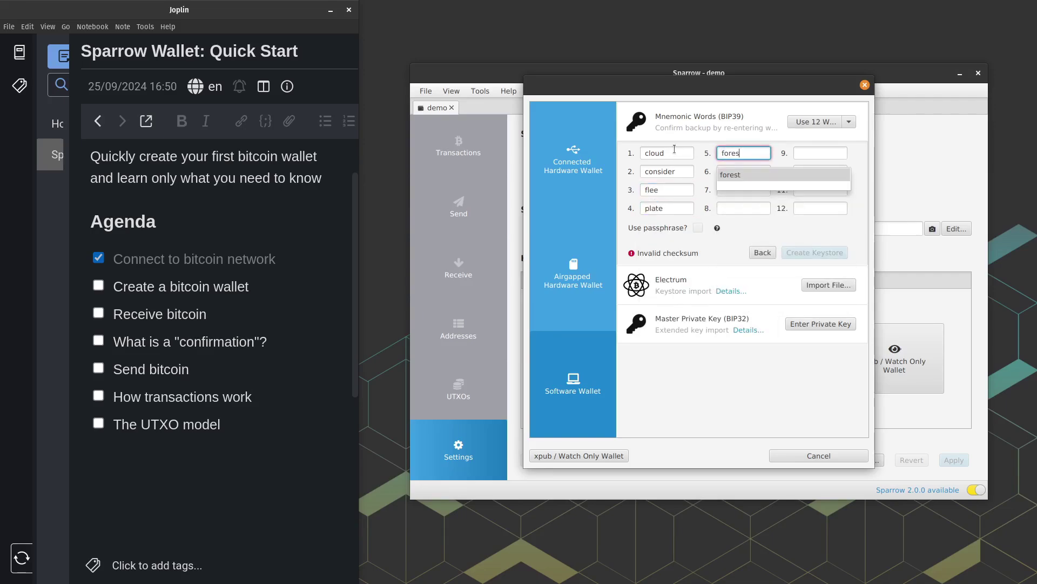
{"action": "key", "text": "Tab"}
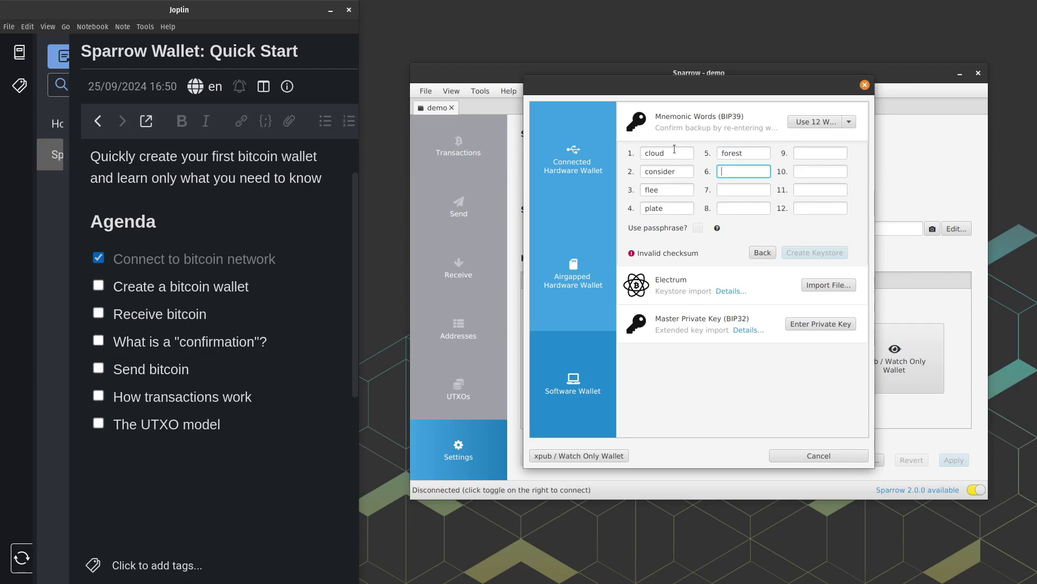
{"action": "key", "text": "Tab"}
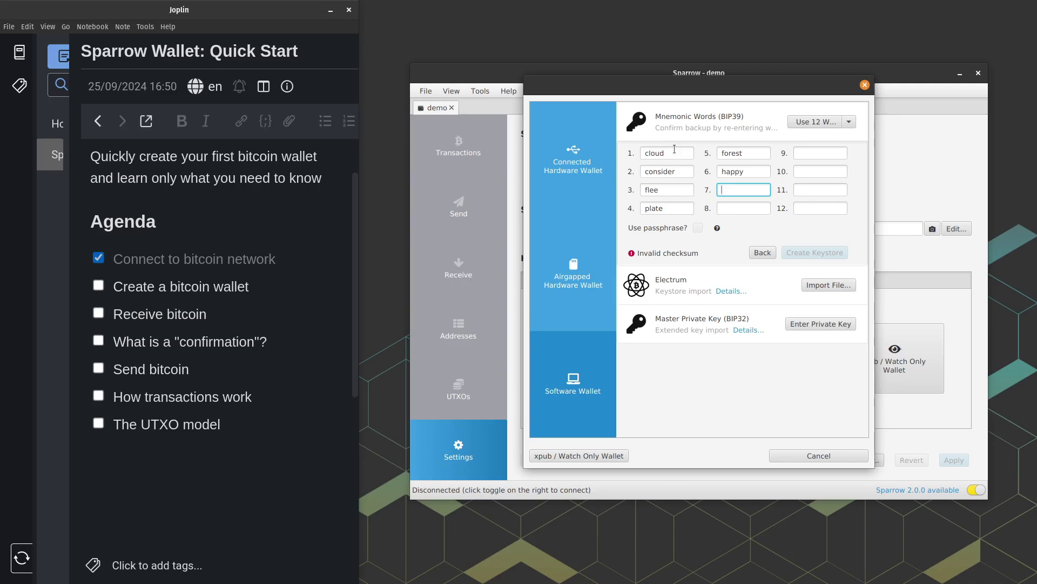
Step: Re-enter the remaining six seed words and create the keystore
{"action": "key", "text": "Tab"}
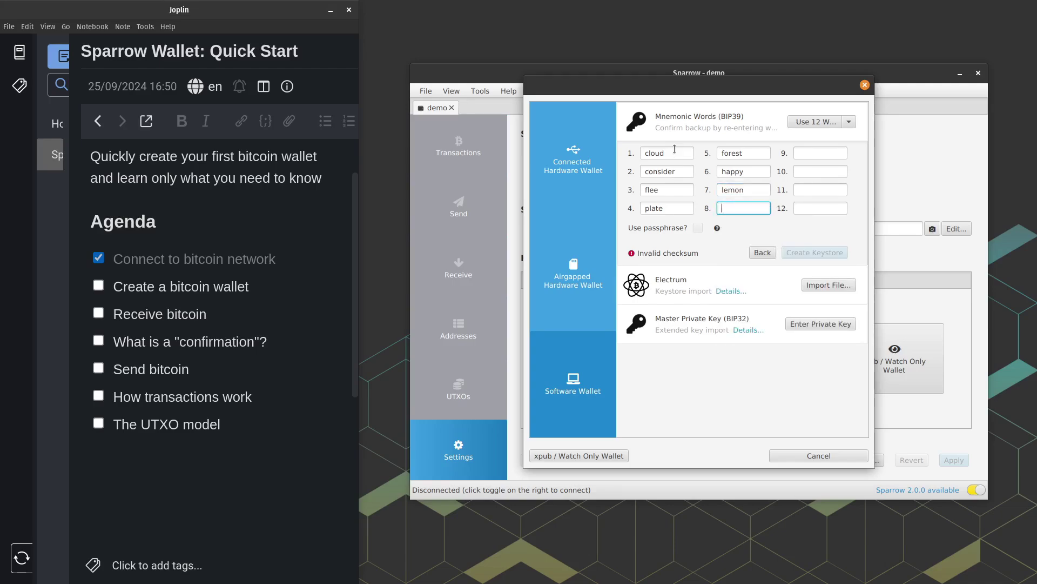
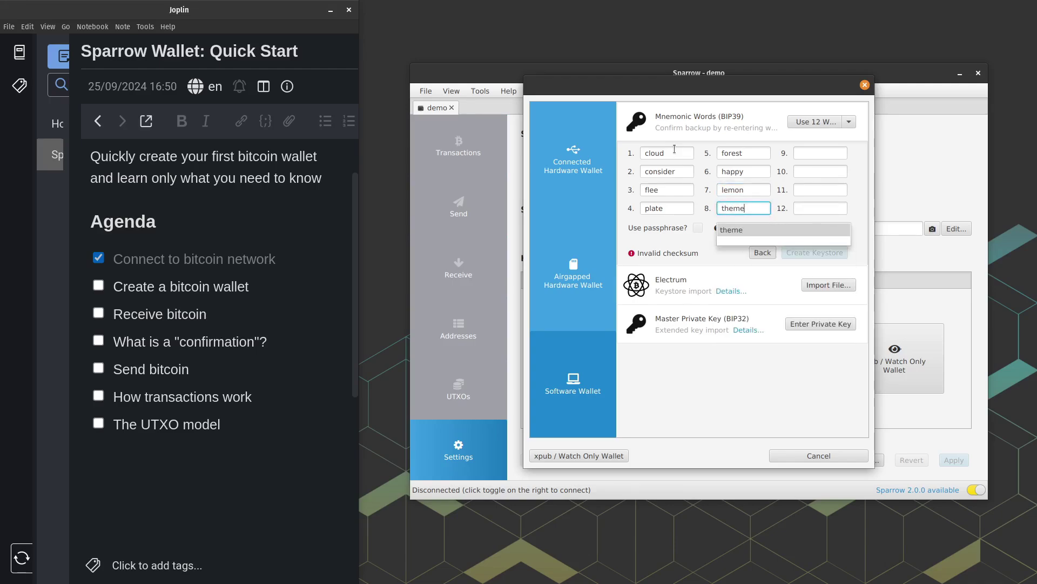
{"action": "key", "text": "Tab"}
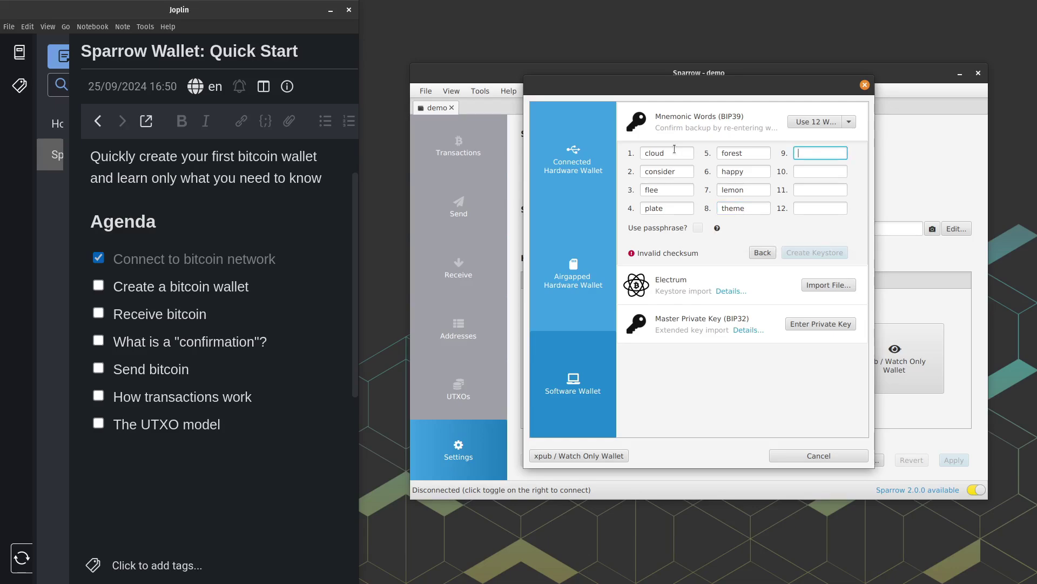
{"action": "key", "text": "Tab"}
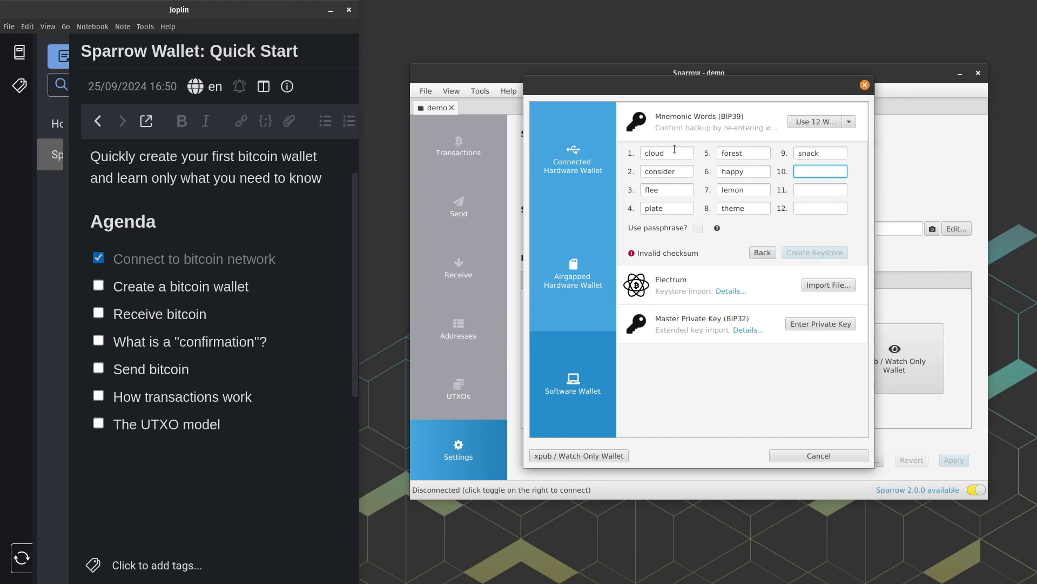
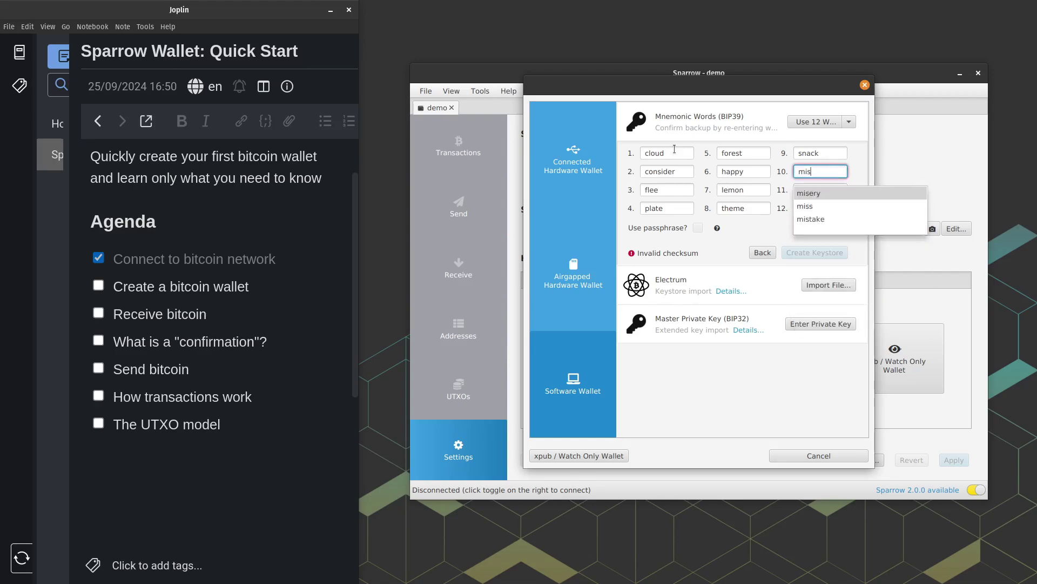
{"action": "key", "text": "Tab"}
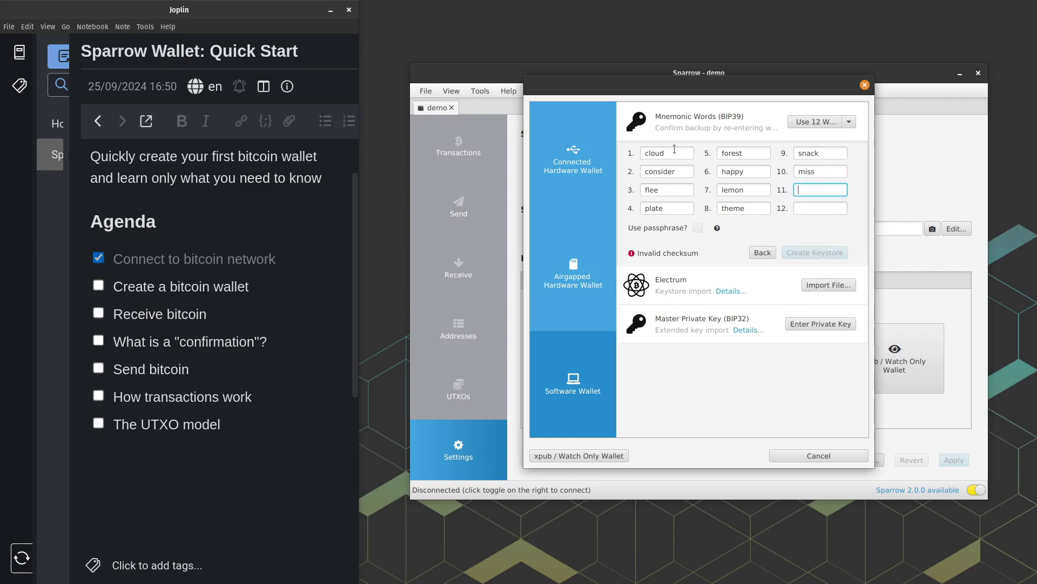
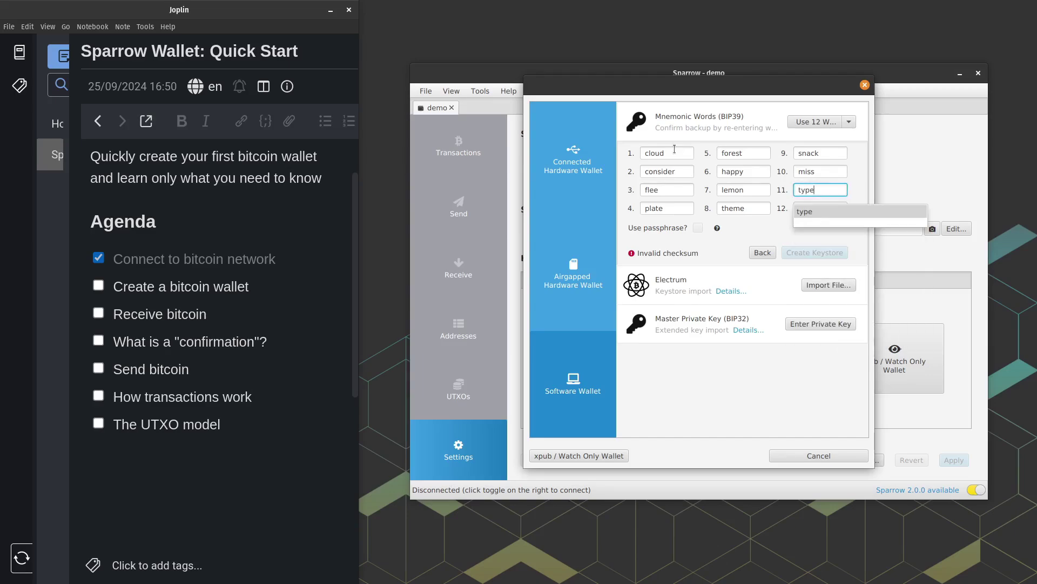
{"action": "key", "text": "Tab"}
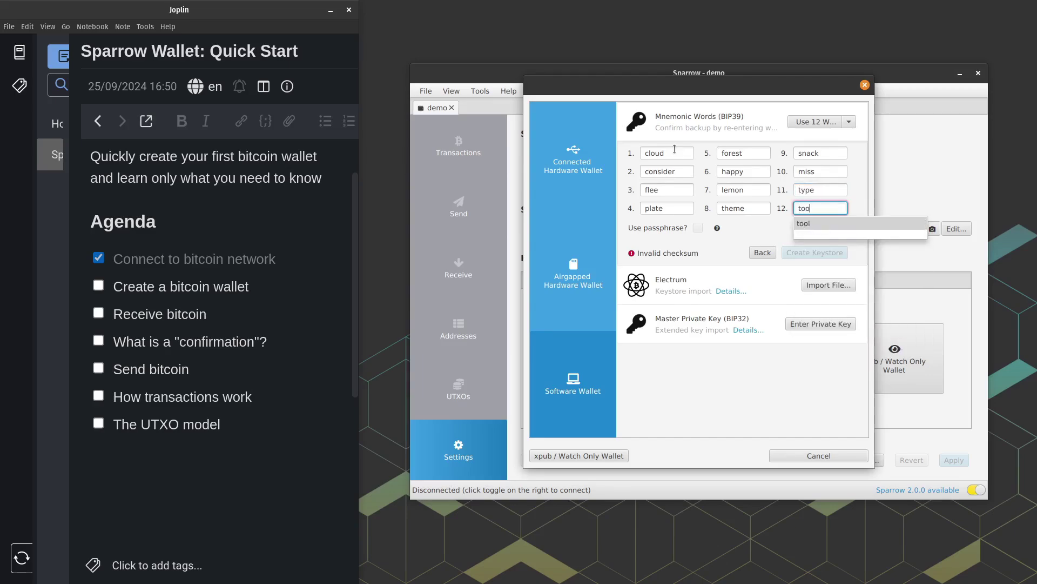
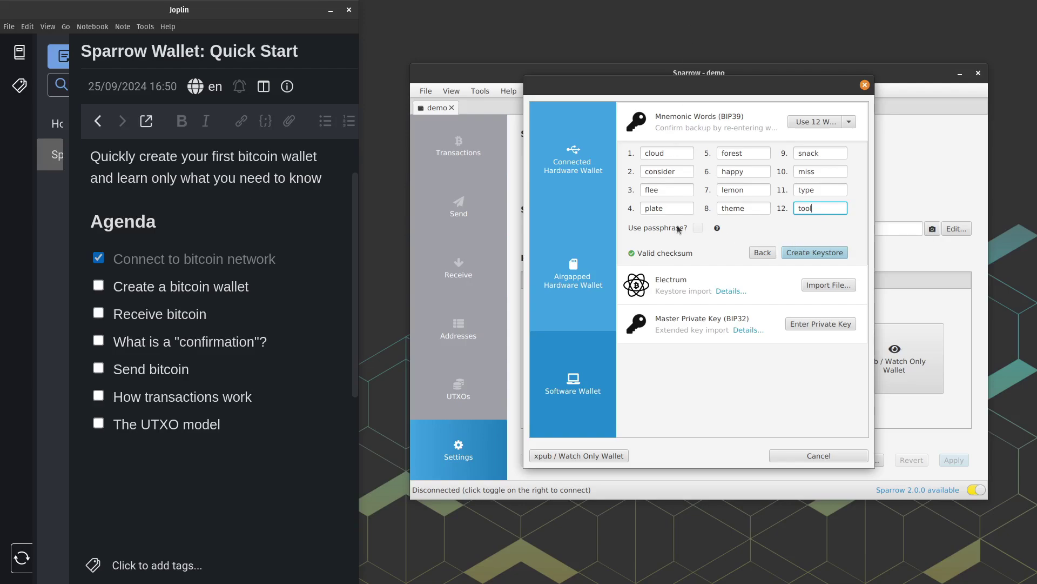
{"action": "left_click", "coordinate": [825, 252]}
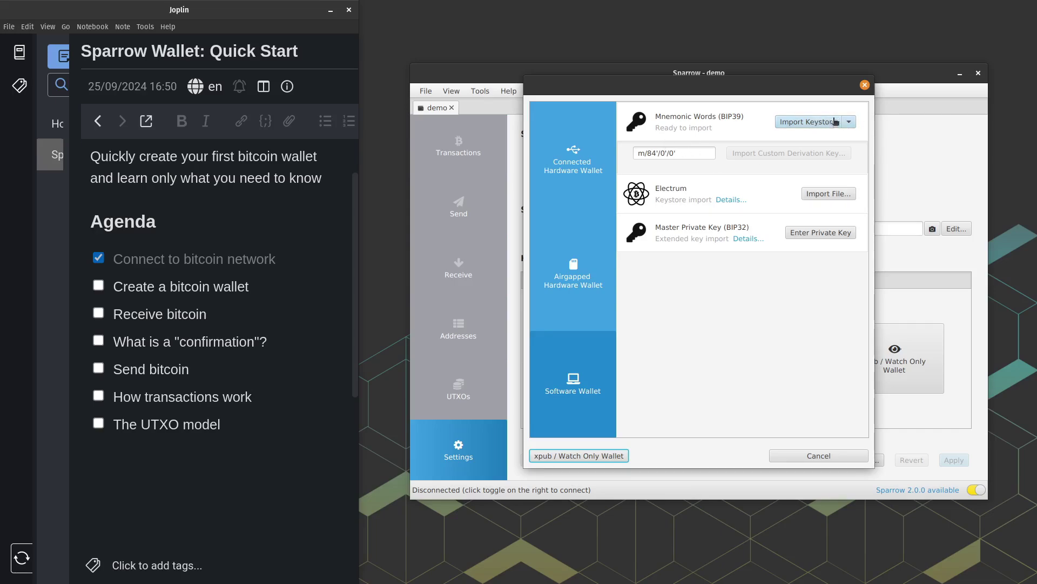
Step: Import the BIP39 keystore (m/84'/0'/0') into demo and apply the settings
{"action": "left_click", "coordinate": [826, 122]}
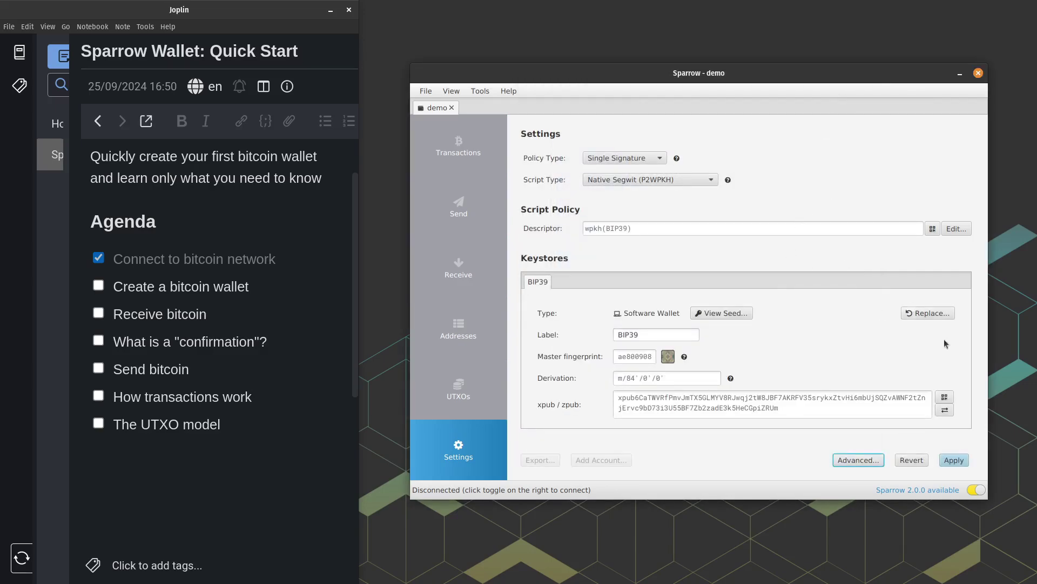
{"action": "left_click", "coordinate": [954, 460]}
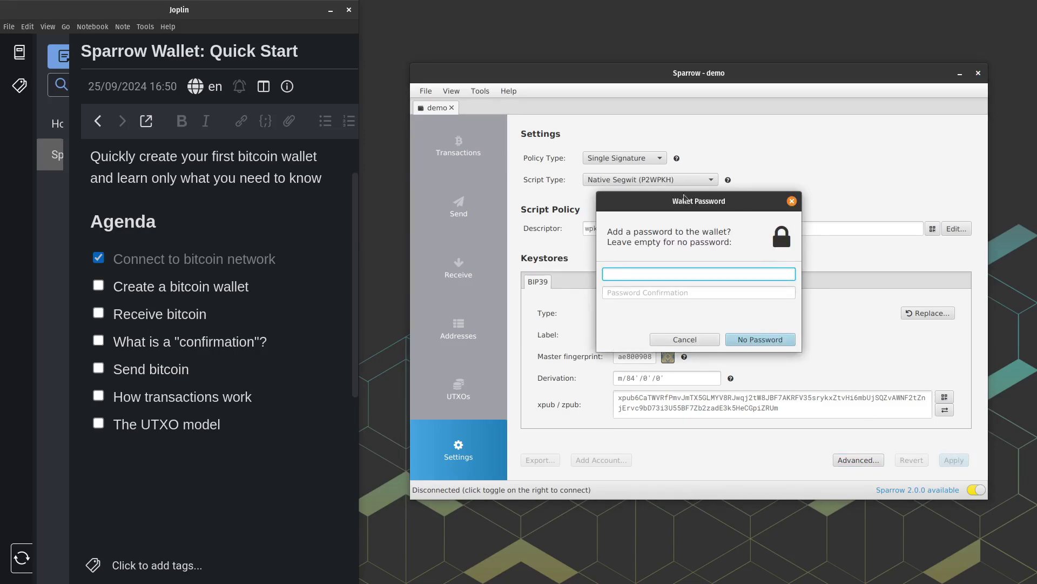
Step: Enter and confirm the wallet password to encrypt the demo wallet
{"action": "left_click_drag", "start_coordinate": [716, 208], "coordinate": [701, 217]}
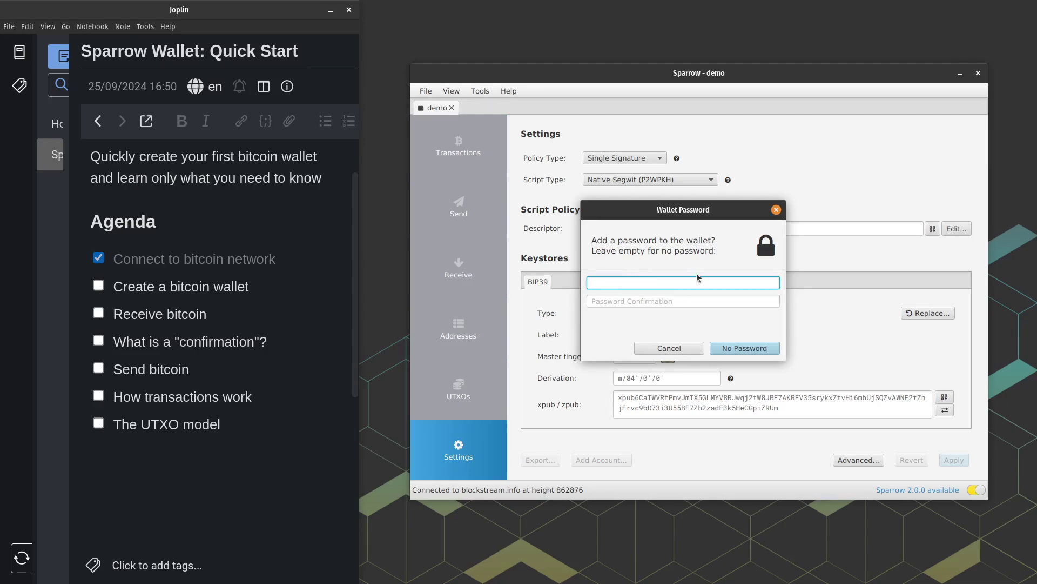
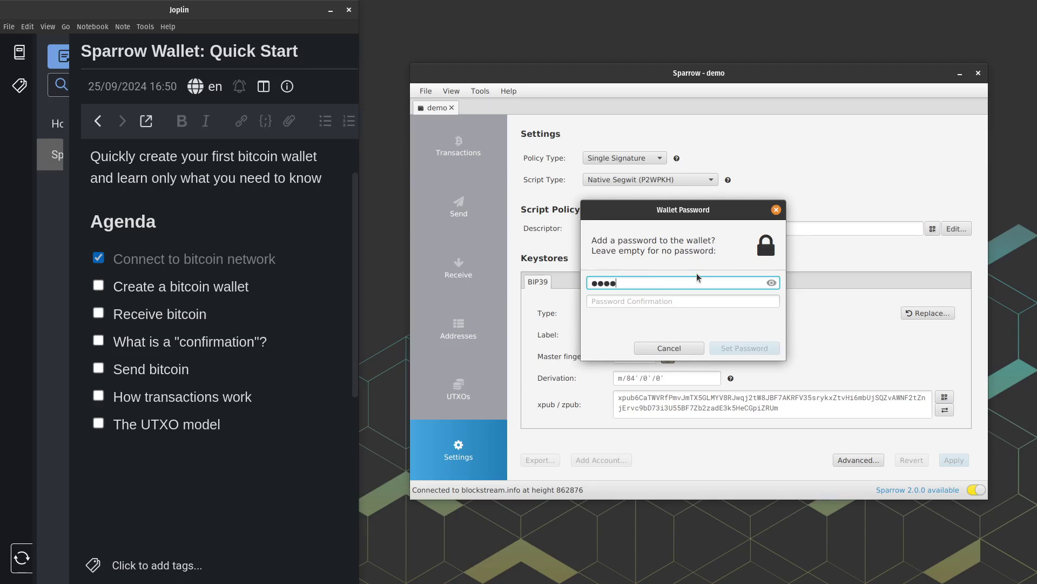
{"action": "key", "text": "Tab"}
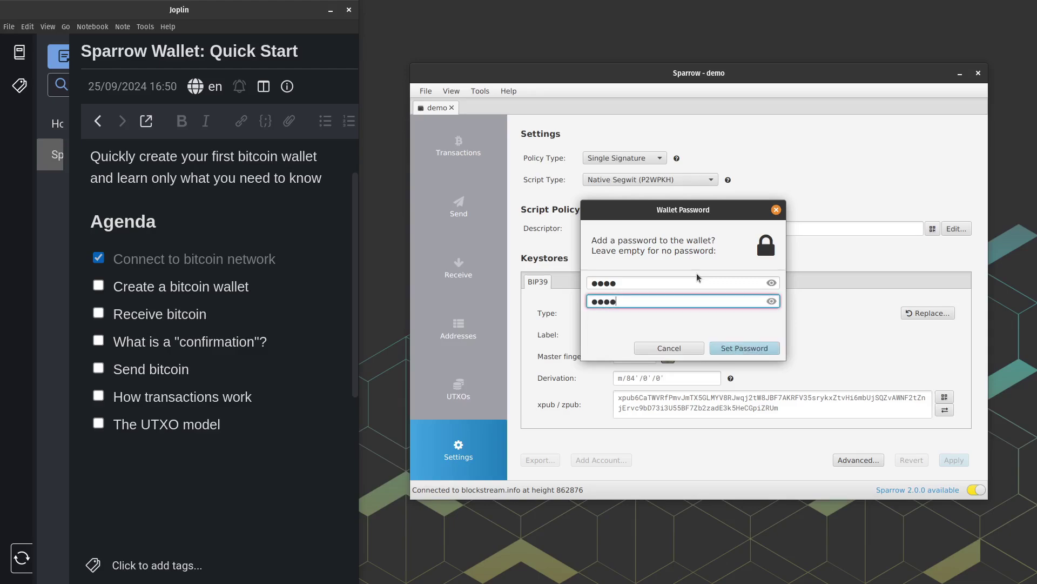
{"action": "left_click", "coordinate": [764, 351]}
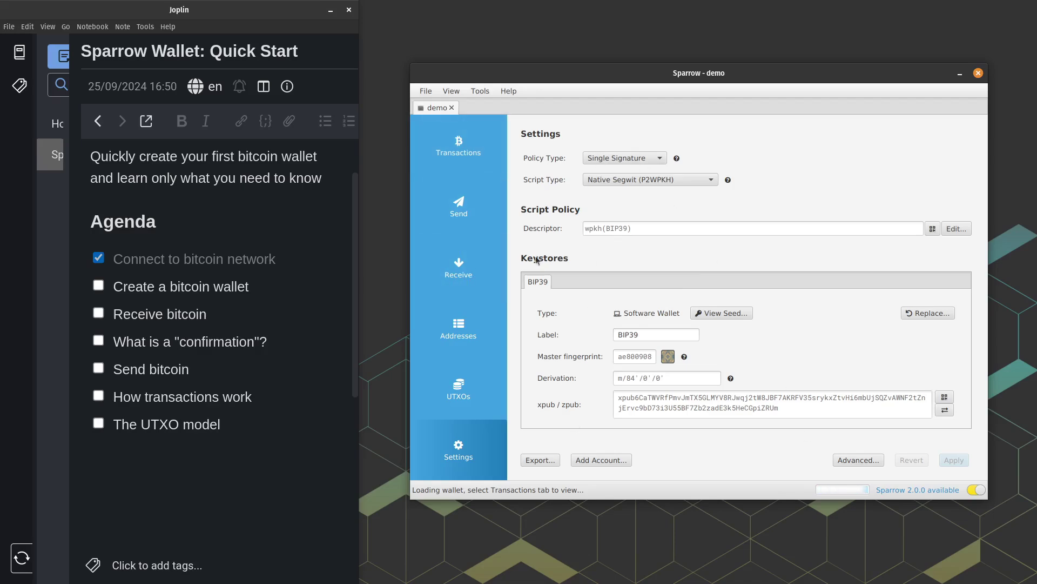
Step: Tour the demo wallet's Transactions, Send, Receive, Addresses and UTXOs sections
{"action": "left_click", "coordinate": [479, 164]}
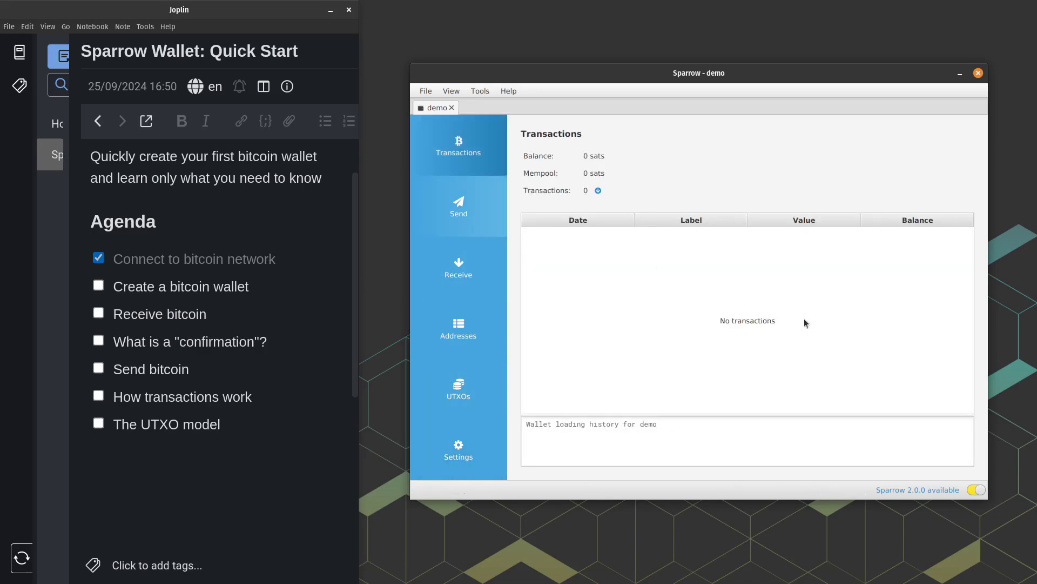
{"action": "left_click", "coordinate": [454, 217]}
{"action": "left_click", "coordinate": [475, 265]}
{"action": "left_click", "coordinate": [470, 357]}
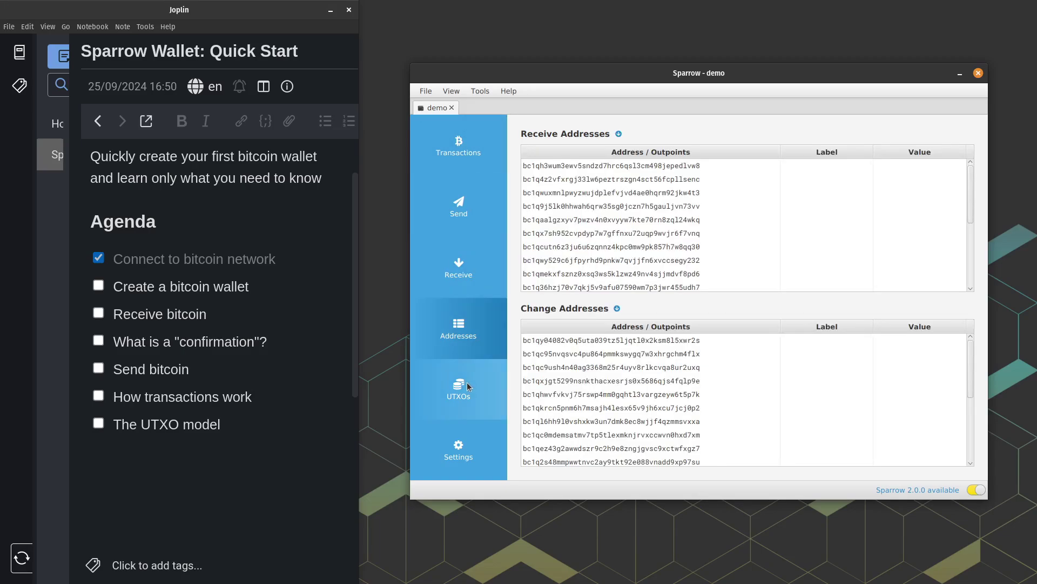
{"action": "left_click", "coordinate": [469, 384]}
Step: Return to the empty Transactions overview, tick 'Create a bitcoin wallet' in Joplin, and show the receive address
{"action": "left_click", "coordinate": [458, 445]}
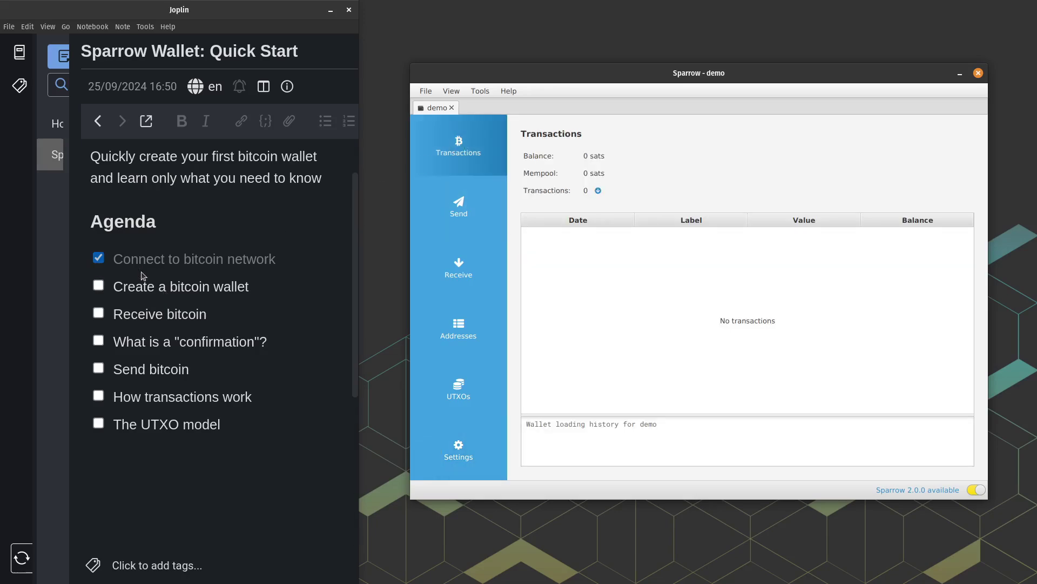
{"action": "left_click", "coordinate": [98, 285]}
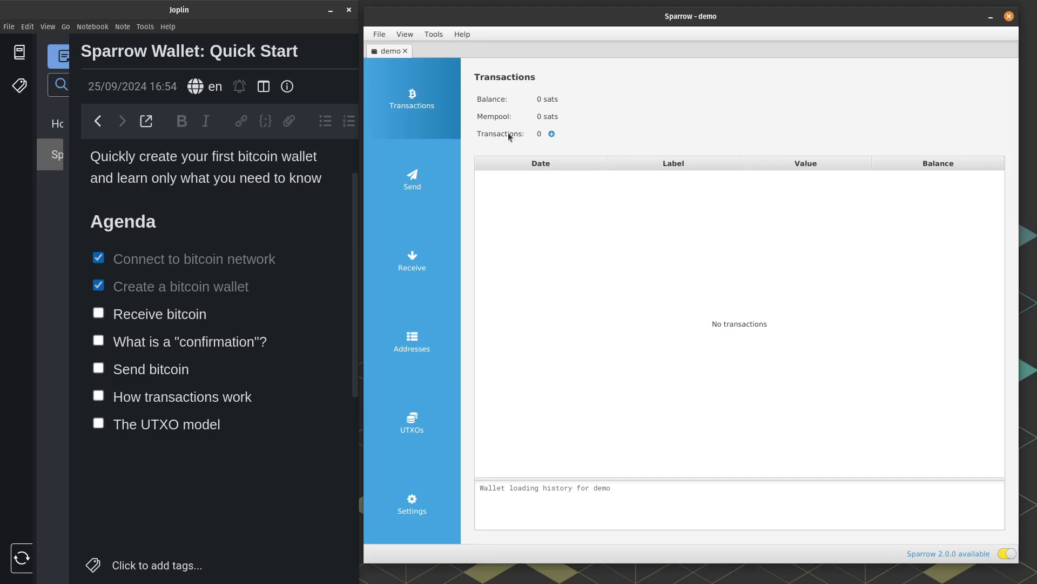
{"action": "left_click", "coordinate": [416, 252]}
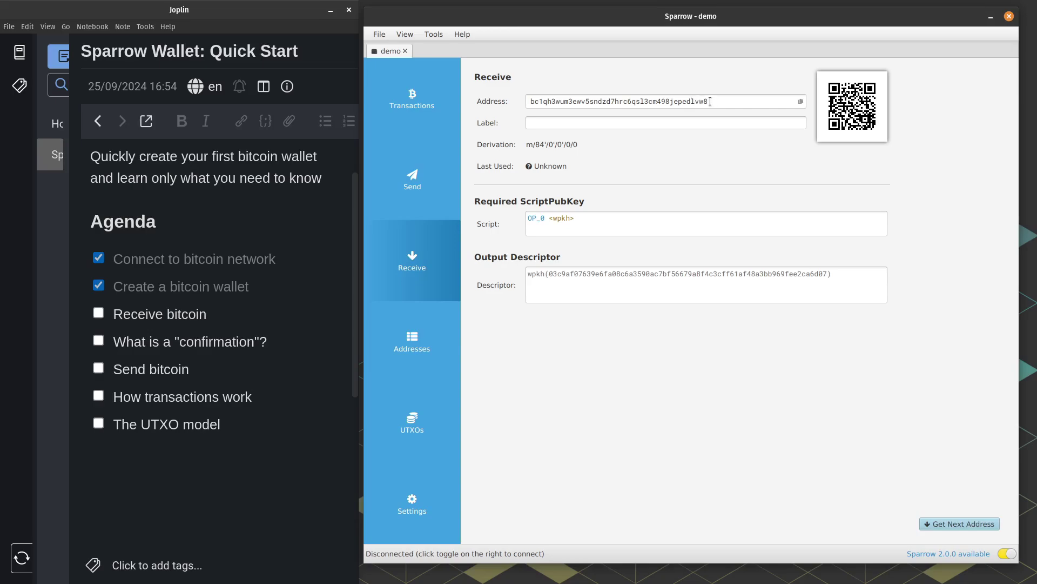
Step: List the demo wallet's receive and change addresses, then return to the Transactions overview
{"action": "left_click", "coordinate": [422, 338]}
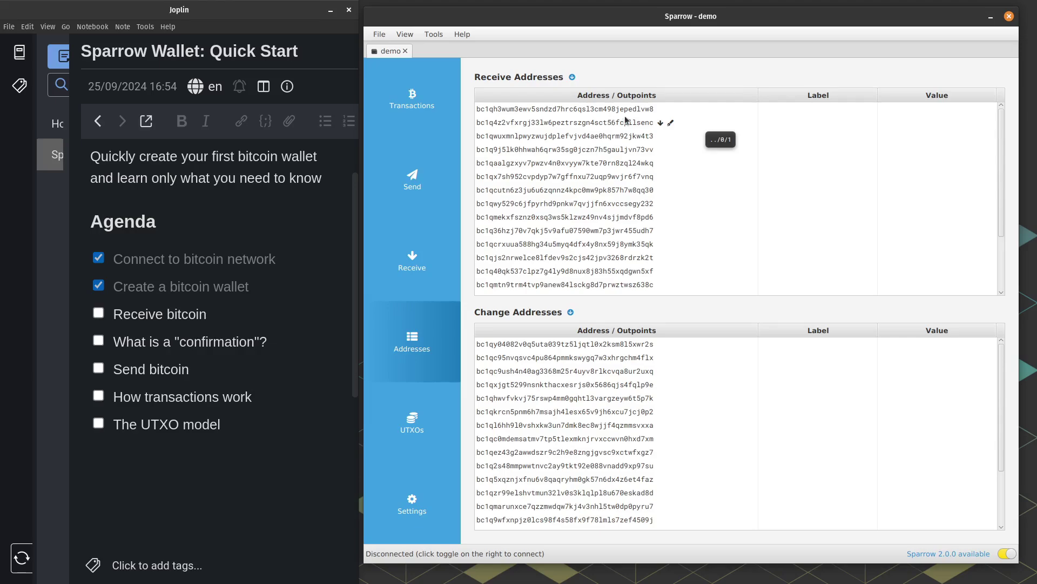
{"action": "mouse_move", "coordinate": [597, 136]}
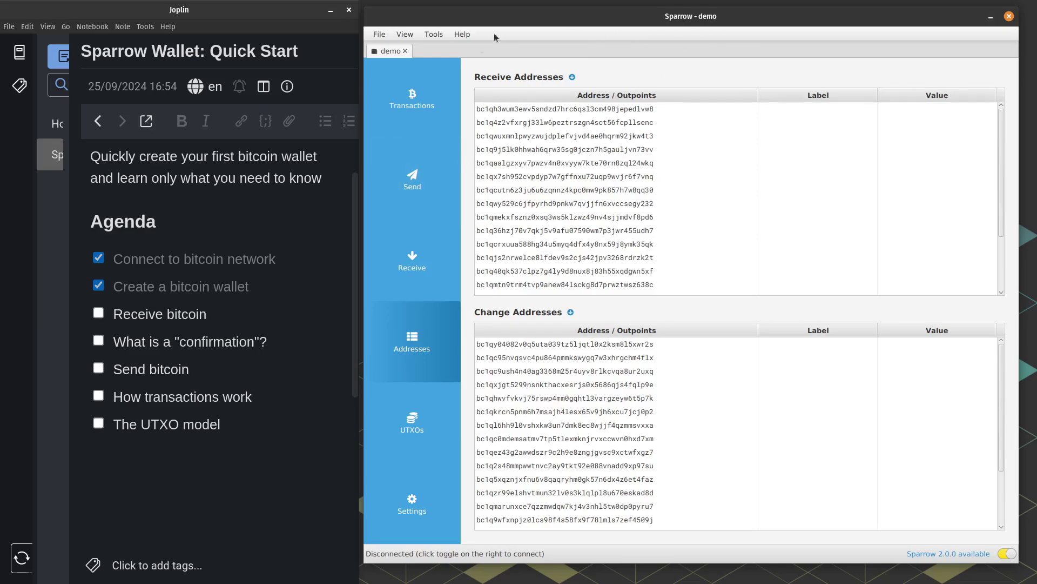
{"action": "left_click", "coordinate": [413, 257]}
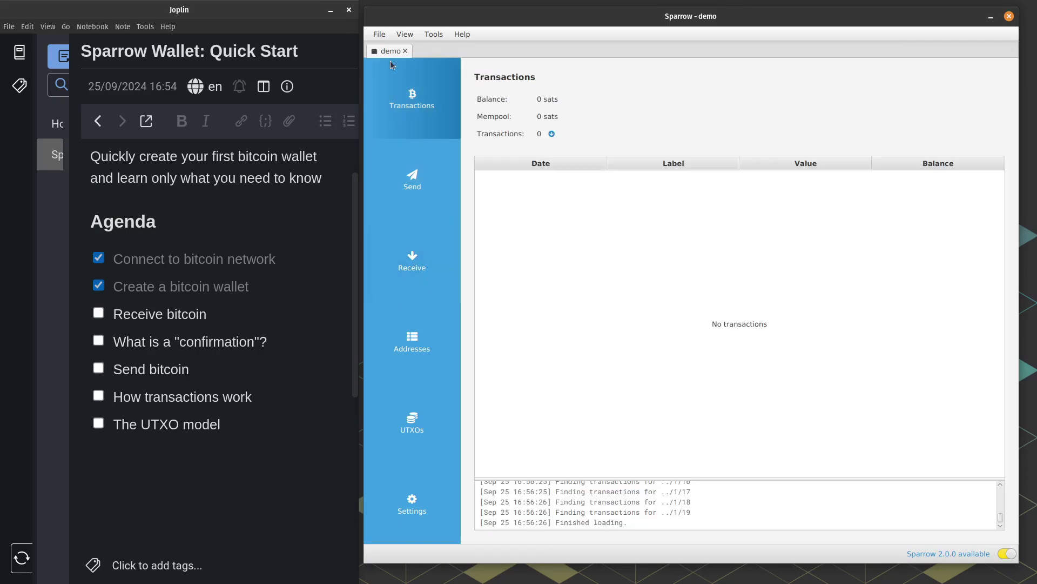
Step: Copy the first receive address from the Receive view, then check Transactions for the incoming payment
{"action": "left_click", "coordinate": [432, 259]}
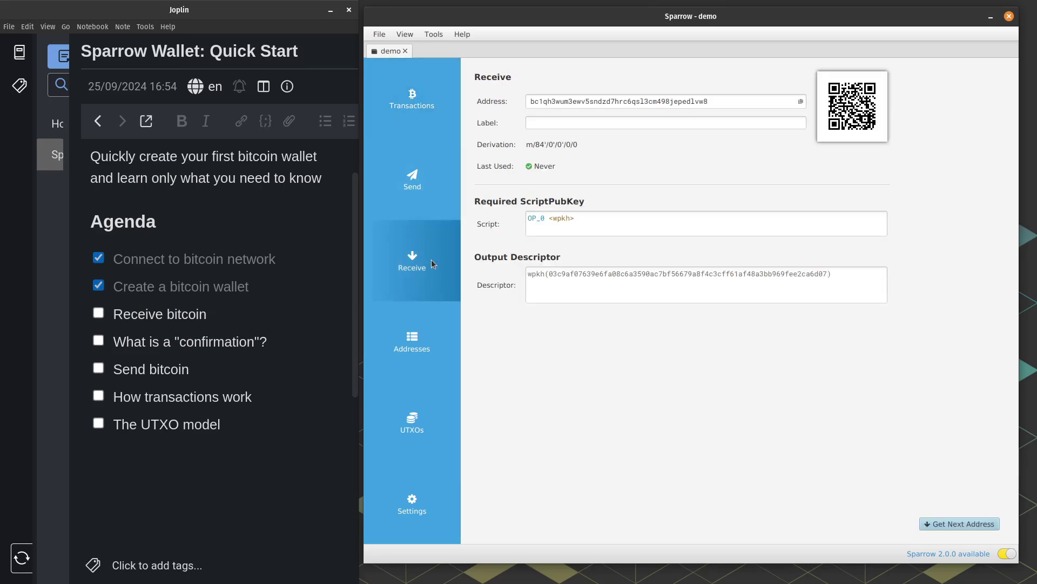
{"action": "left_click", "coordinate": [800, 101]}
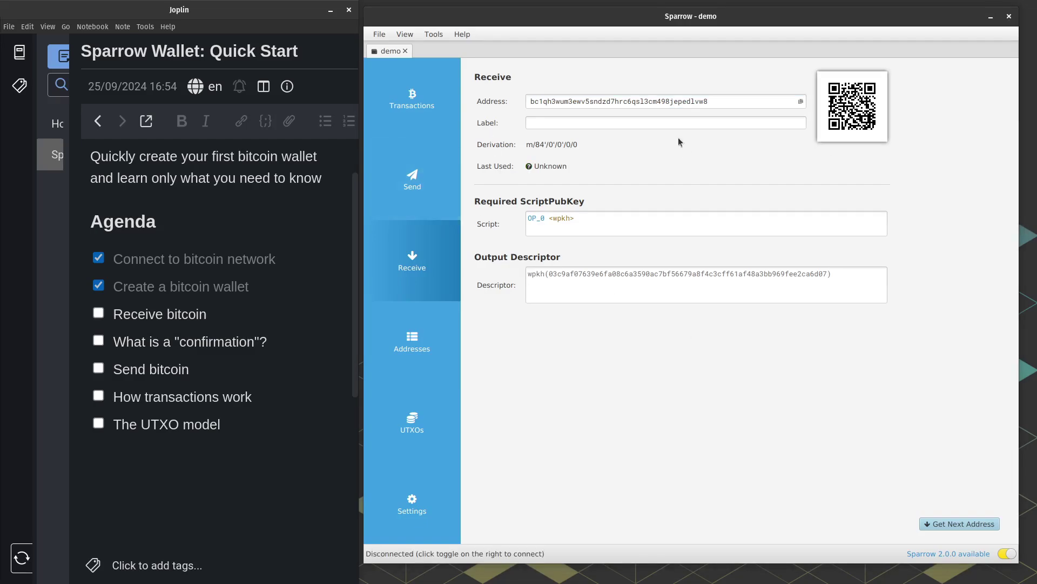
{"action": "left_click", "coordinate": [722, 103]}
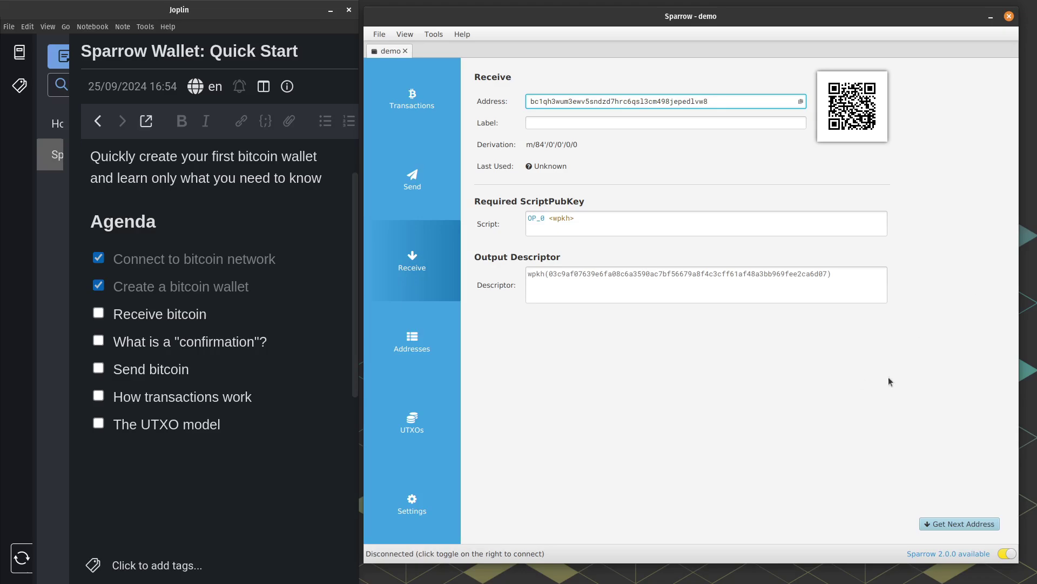
{"action": "left_click", "coordinate": [433, 118]}
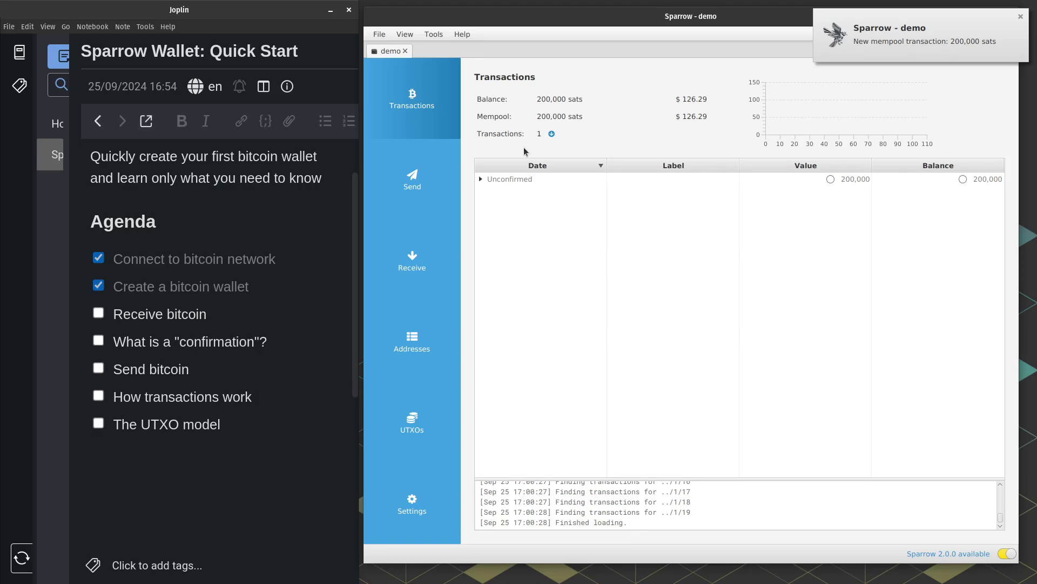
Step: Tick 'Receive bitcoin' in the Joplin agenda
{"action": "left_click", "coordinate": [143, 316]}
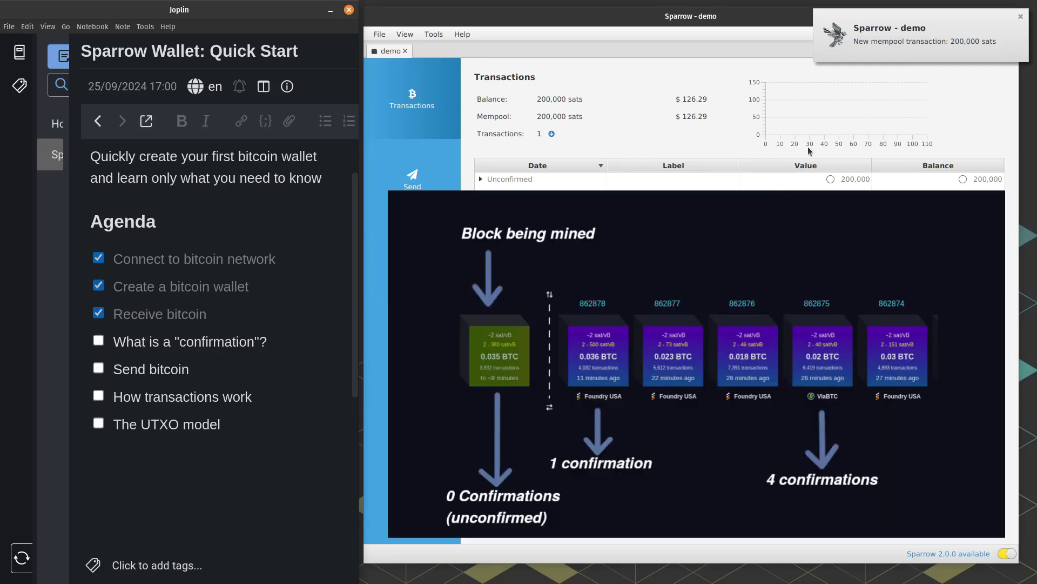
Step: Dismiss the 'New mempool transaction' notification and walk through the zero, one and four confirmations diagram
{"action": "left_click", "coordinate": [880, 49]}
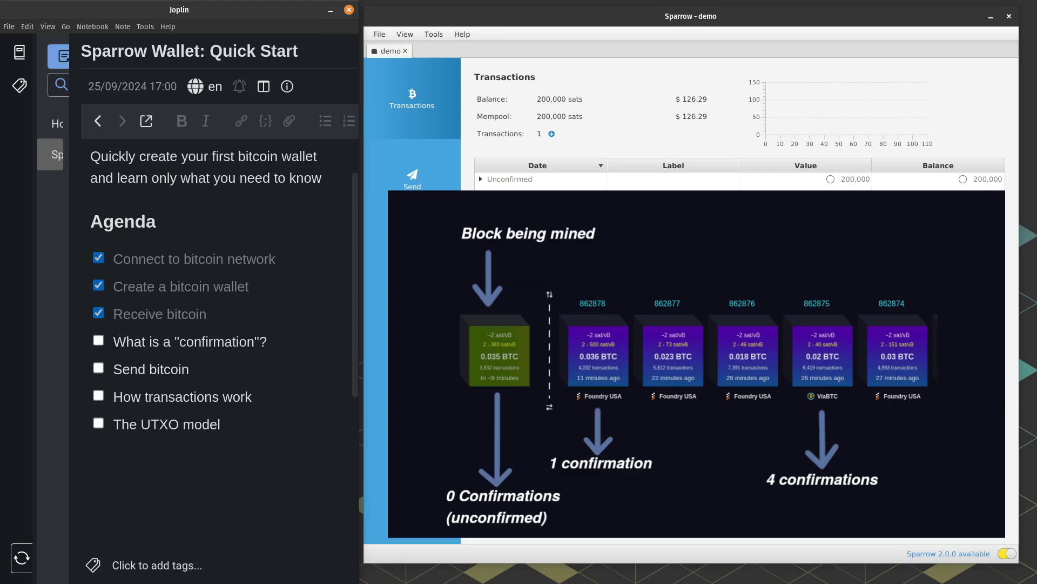
{"action": "mouse_move", "coordinate": [519, 186]}
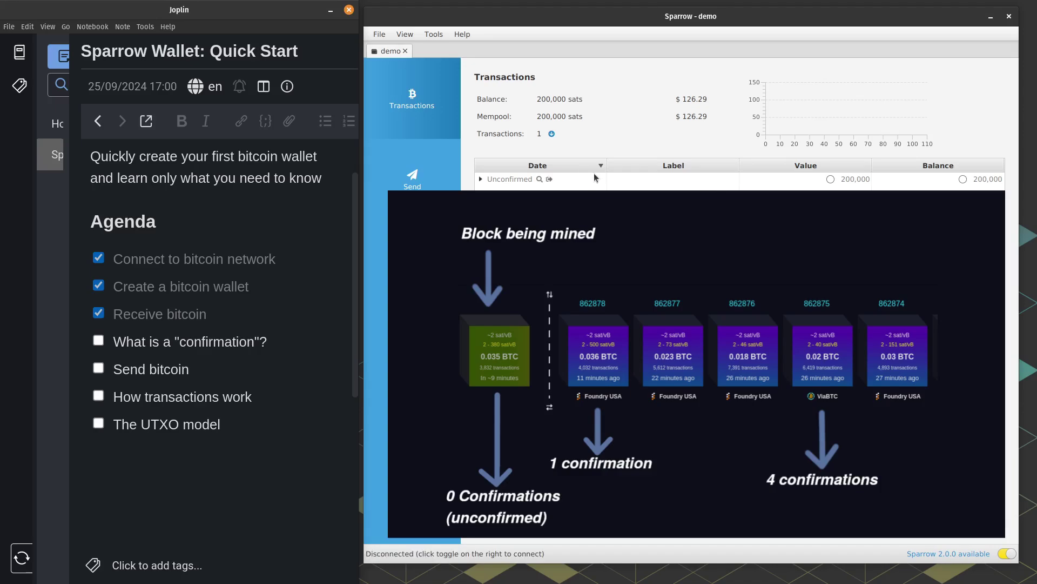
{"action": "mouse_move", "coordinate": [594, 178]}
{"action": "mouse_move", "coordinate": [831, 180]}
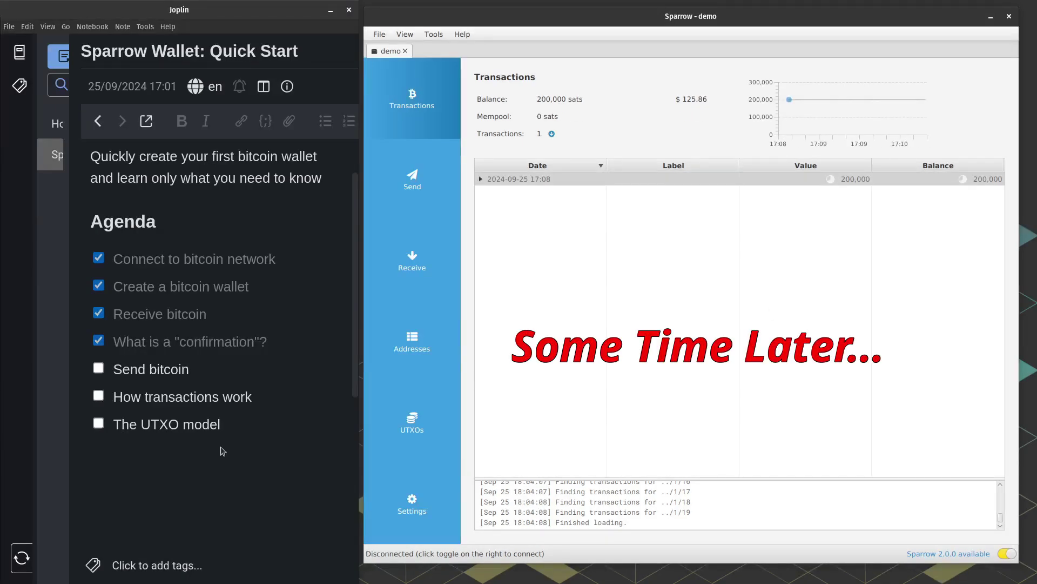
Step: Select the now-confirmed 200,000-sat incoming transaction and inspect its confirmations
{"action": "left_click", "coordinate": [815, 279]}
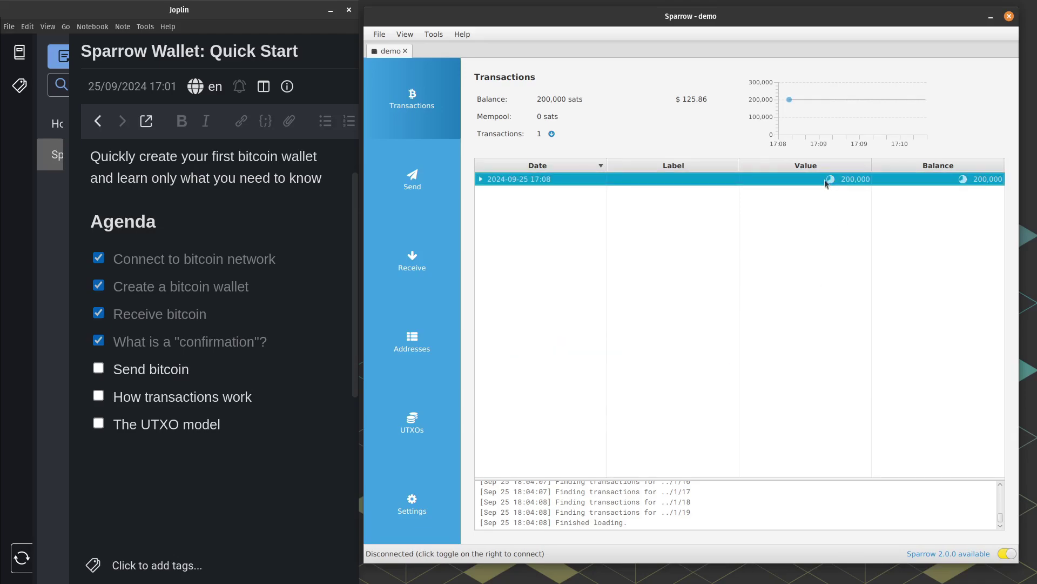
{"action": "mouse_move", "coordinate": [833, 182]}
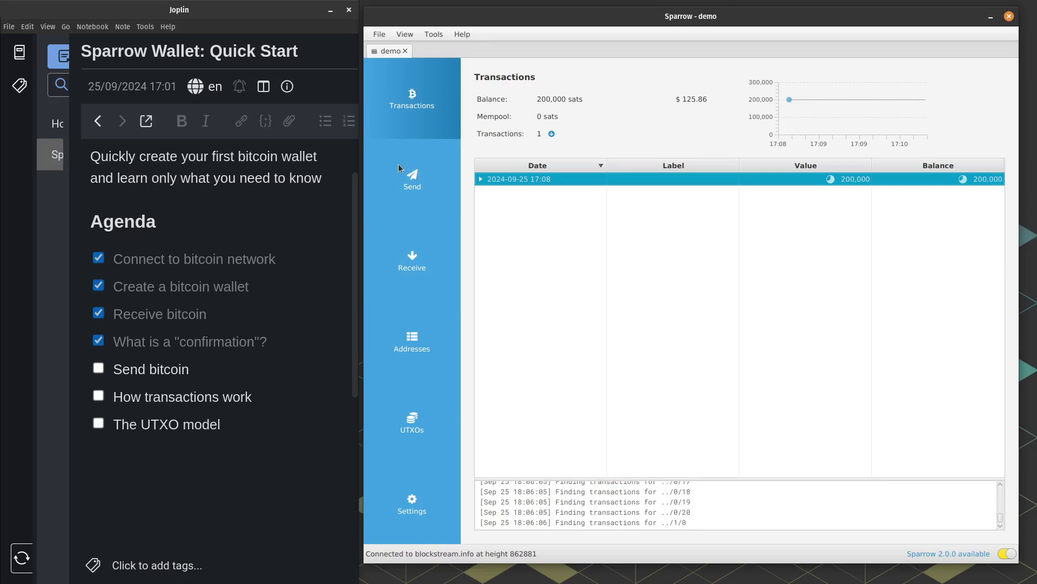
{"action": "left_click", "coordinate": [421, 173]}
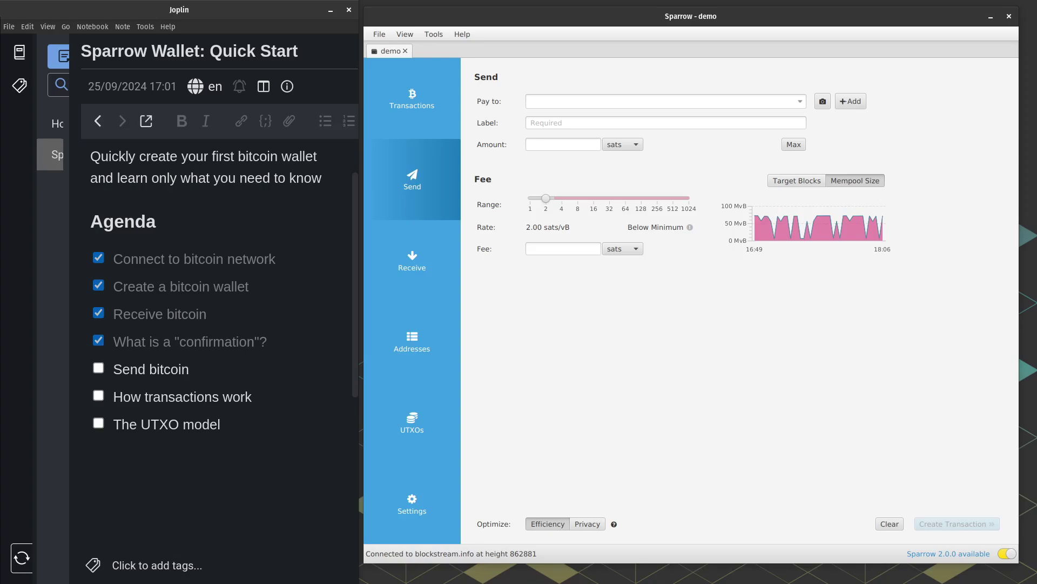
Step: Fill the Send form: pasted address, label 'test', Max amount of 199,782 sats with 218-sat fee
{"action": "left_click", "coordinate": [618, 100]}
{"action": "key", "text": "ctrl+v"}
{"action": "left_click", "coordinate": [596, 122]}
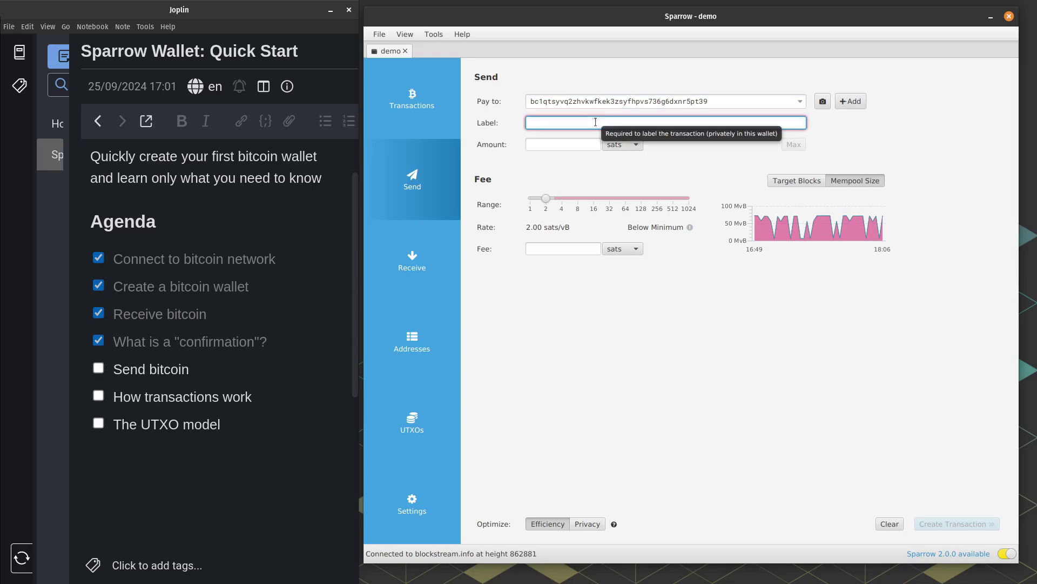
{"action": "type", "text": "test"}
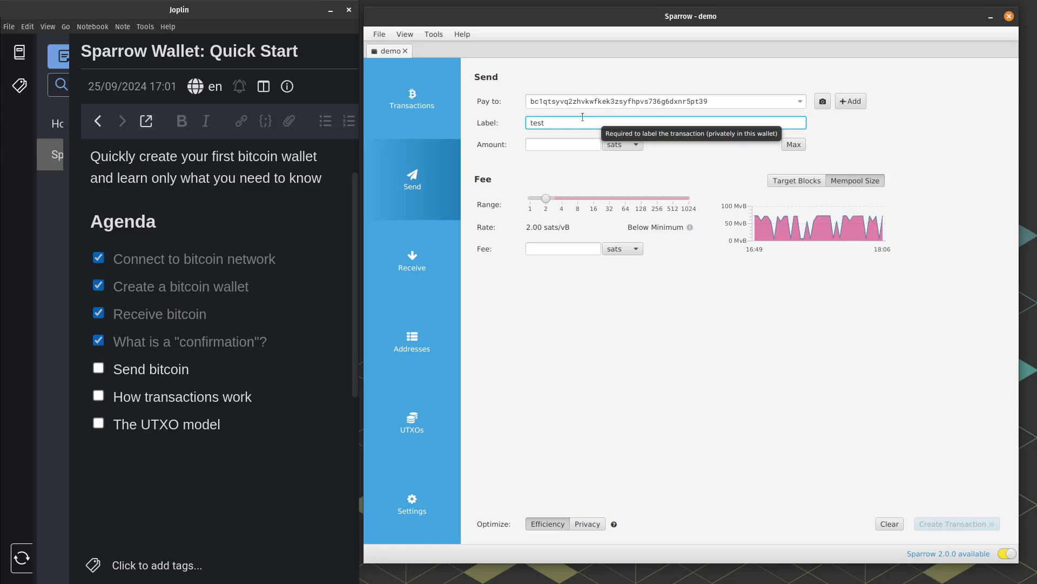
{"action": "left_click", "coordinate": [585, 160]}
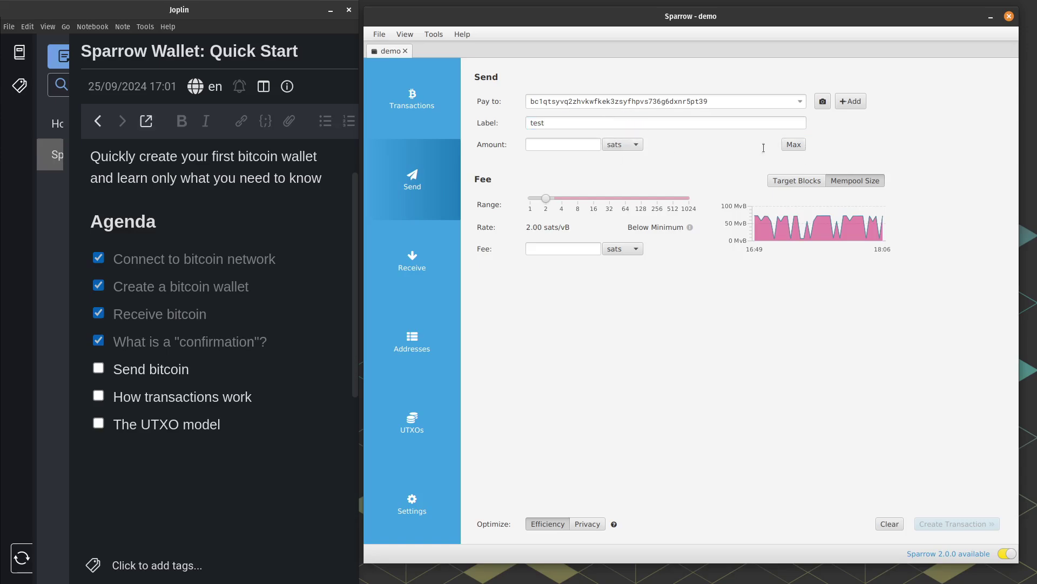
{"action": "left_click", "coordinate": [793, 146]}
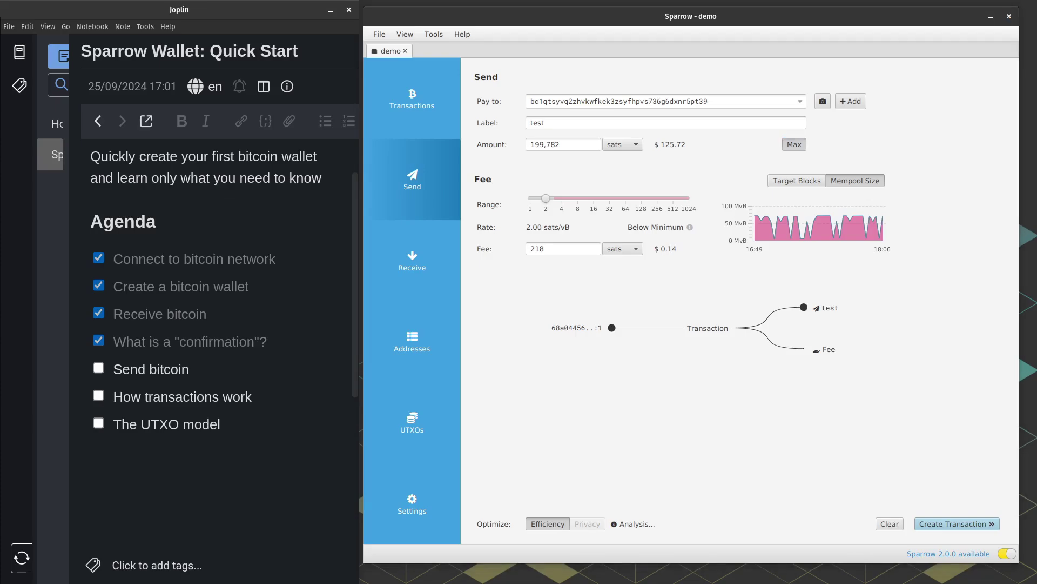
{"action": "key", "text": "alt+Tab"}
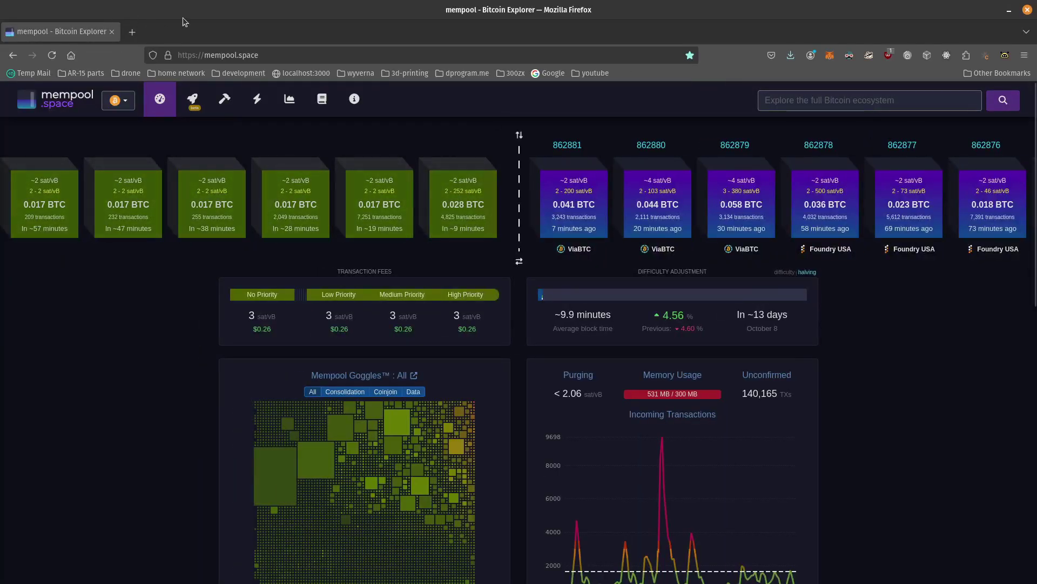
Step: Read mempool.space fee rates, all 3 sat/vB, then minimize Firefox
{"action": "double_click", "coordinate": [428, 4]}
{"action": "left_click_drag", "start_coordinate": [346, 38], "coordinate": [400, 48]}
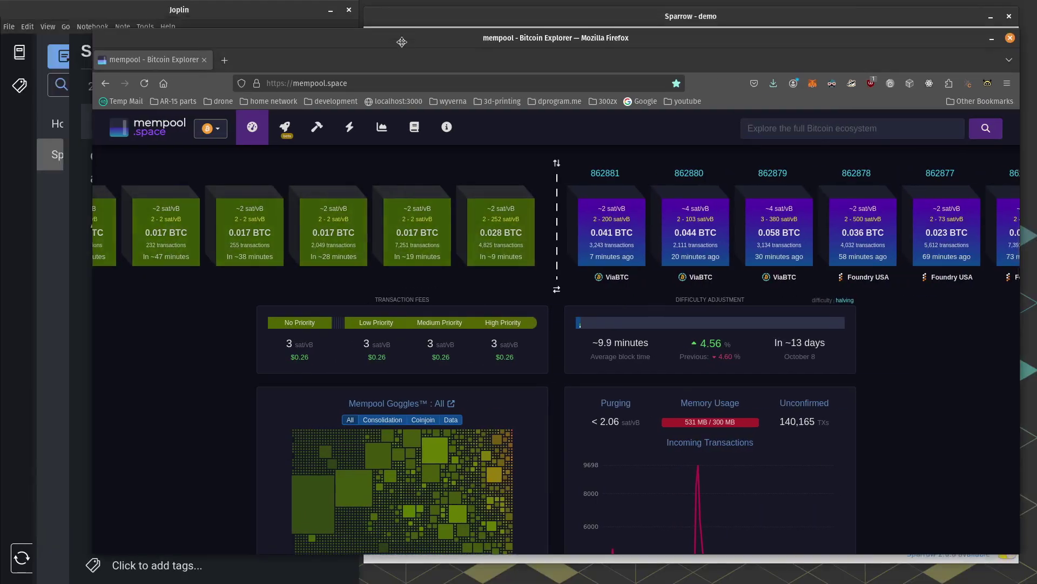
{"action": "left_click_drag", "start_coordinate": [91, 31], "coordinate": [424, 143]}
{"action": "left_click_drag", "start_coordinate": [514, 159], "coordinate": [482, 92]}
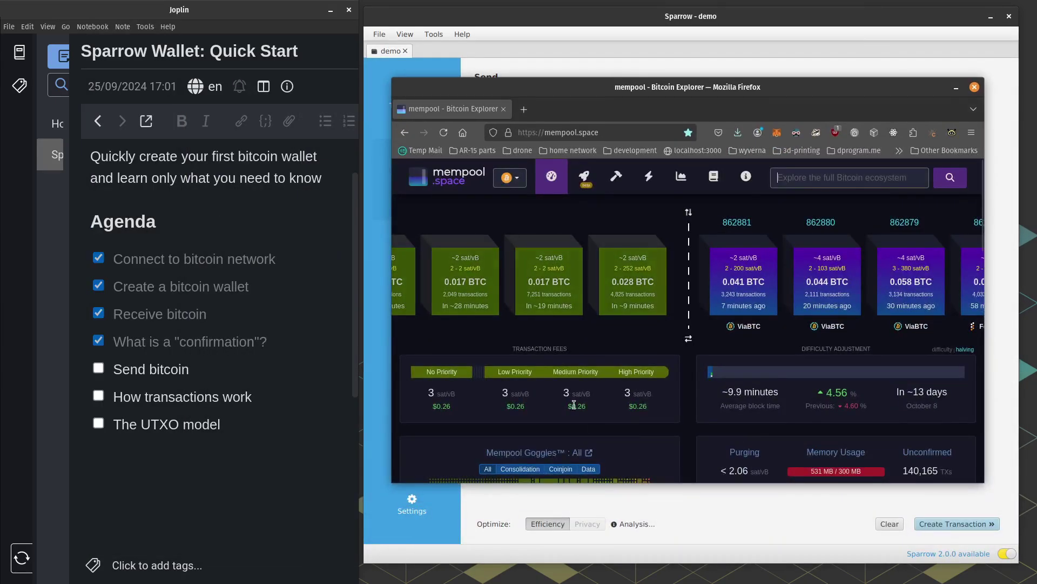
{"action": "scroll", "coordinate": [545, 285], "scroll_direction": "down", "scroll_amount": 3}
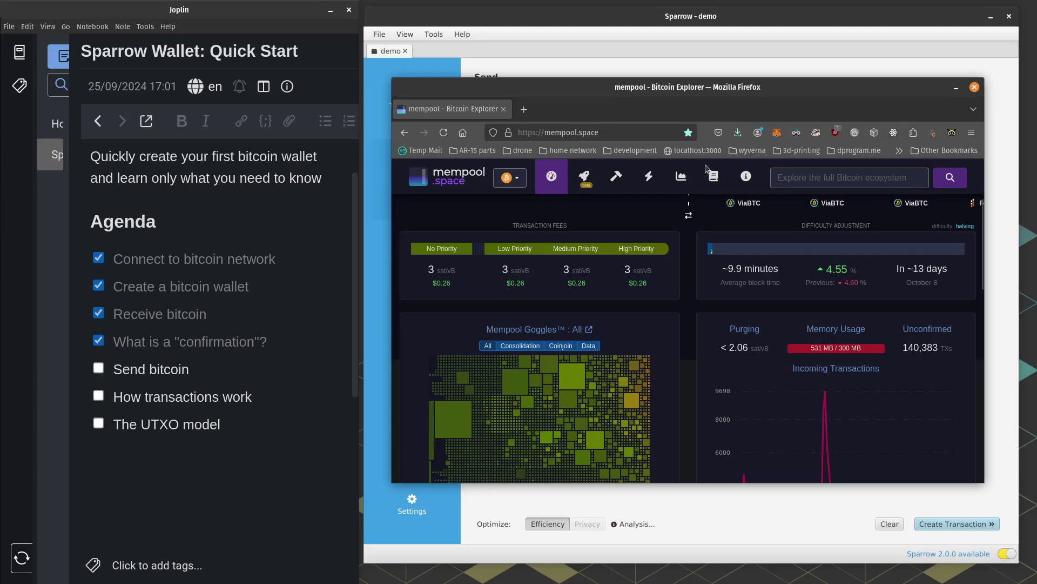
{"action": "left_click", "coordinate": [957, 88]}
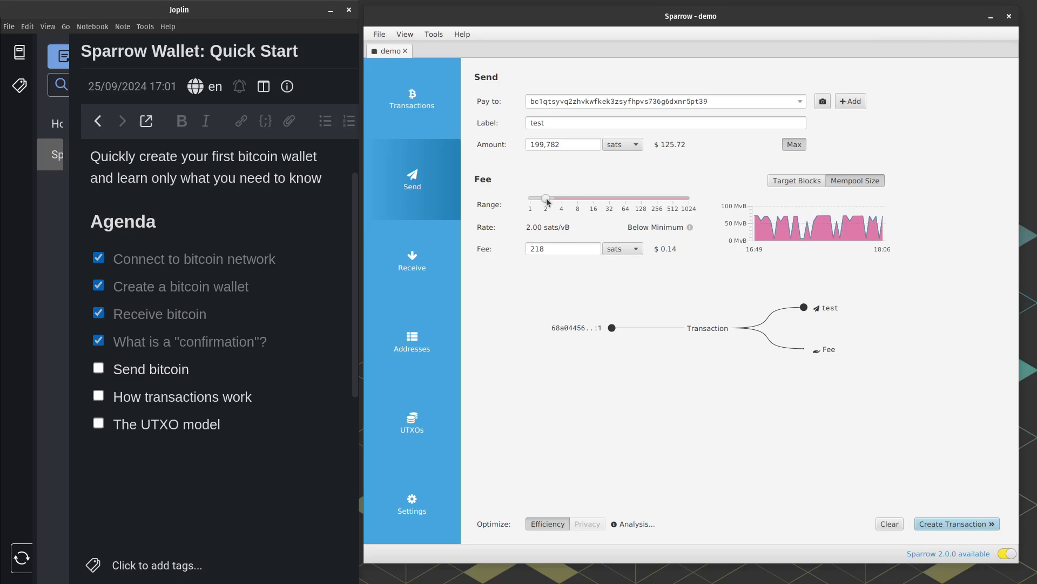
Step: Raise the fee rate to 3.36 sats/vB, giving a 367-sat fee and 199,633 sats to test
{"action": "left_click_drag", "start_coordinate": [547, 198], "coordinate": [555, 200]}
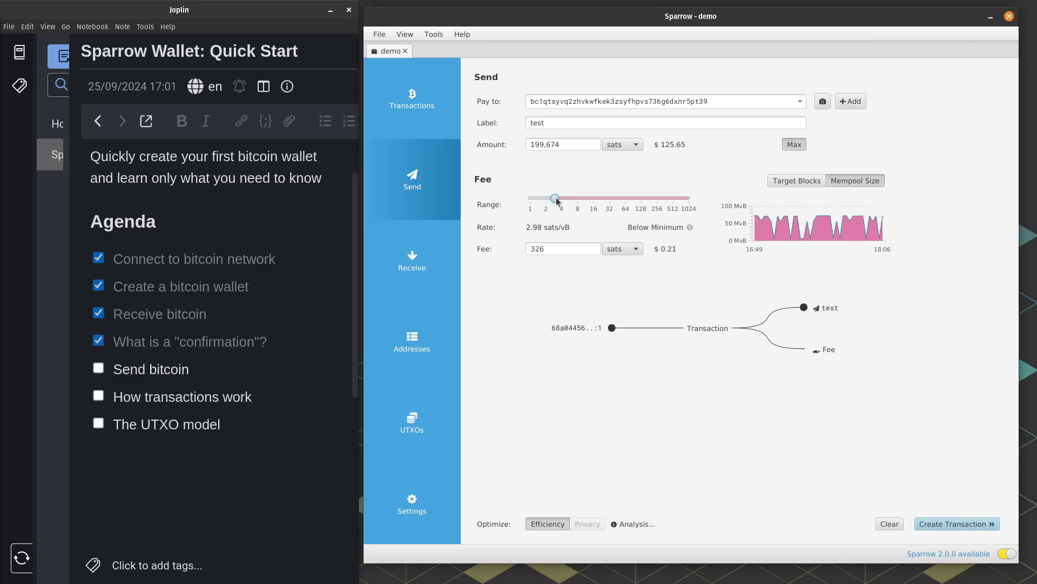
{"action": "left_click_drag", "start_coordinate": [557, 201], "coordinate": [560, 201]}
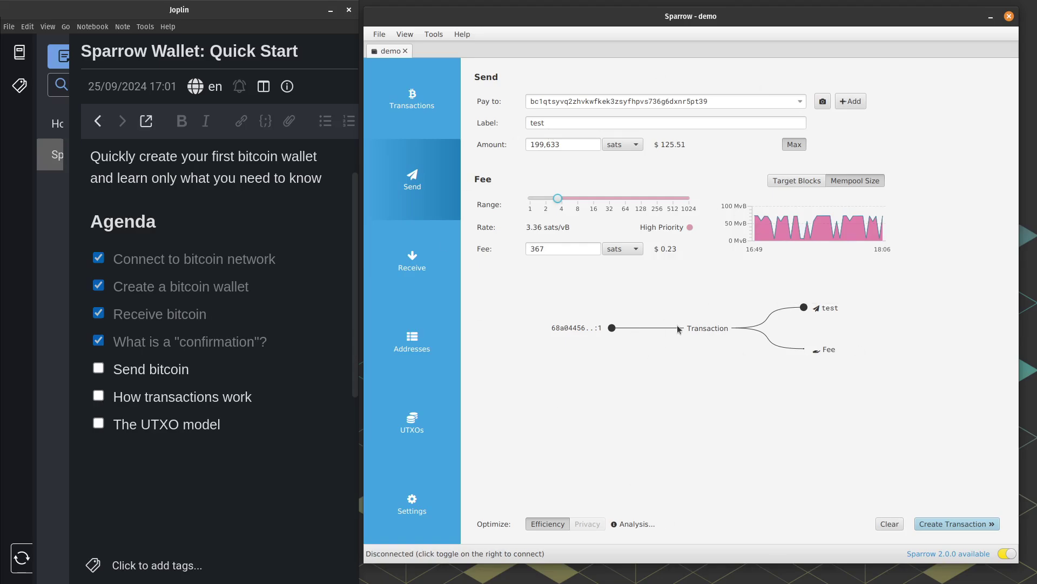
{"action": "mouse_move", "coordinate": [581, 326]}
{"action": "mouse_move", "coordinate": [705, 335]}
{"action": "mouse_move", "coordinate": [827, 310]}
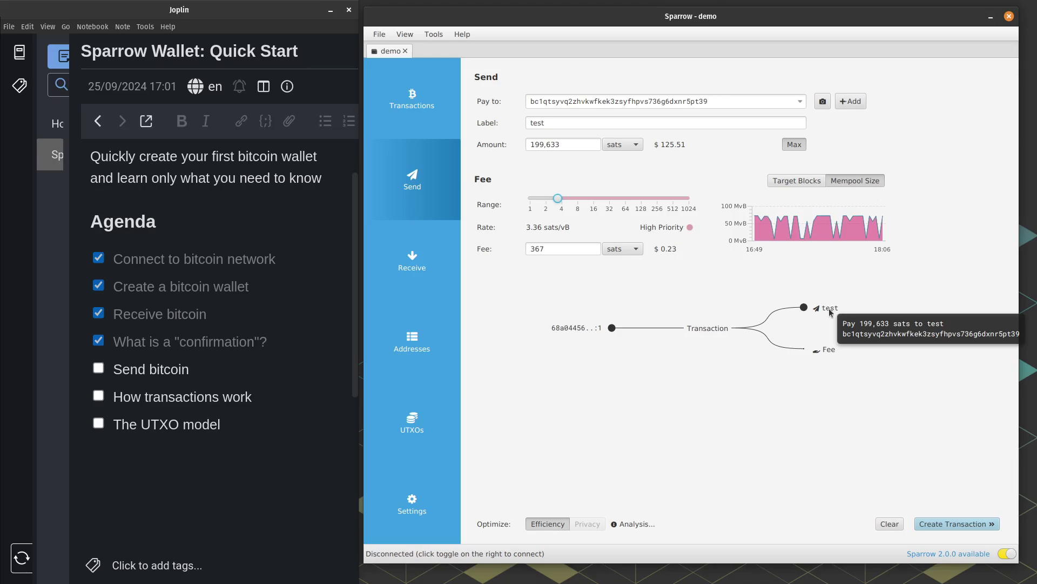
{"action": "mouse_move", "coordinate": [827, 352]}
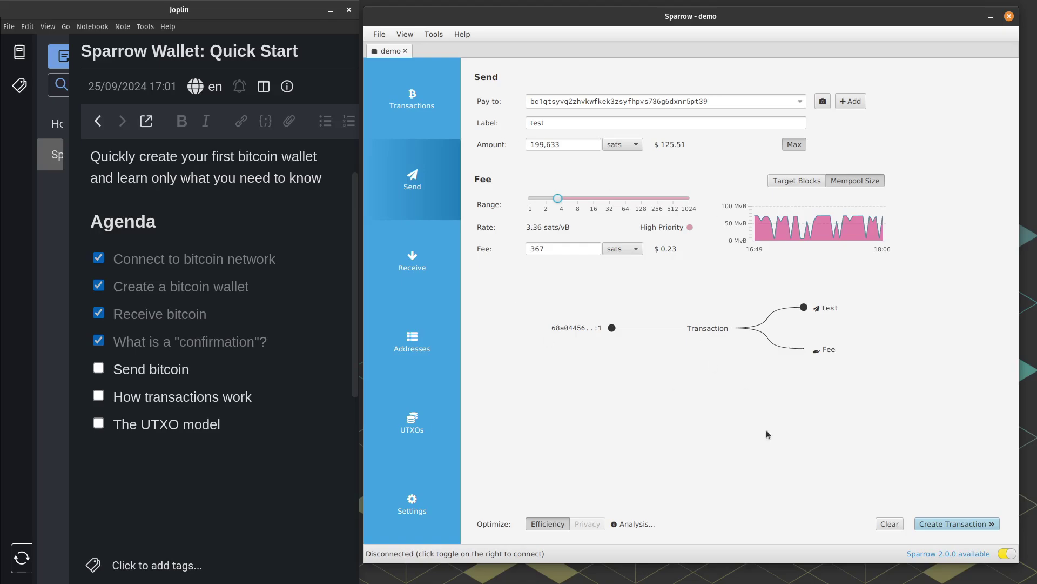
{"action": "left_click", "coordinate": [968, 525]}
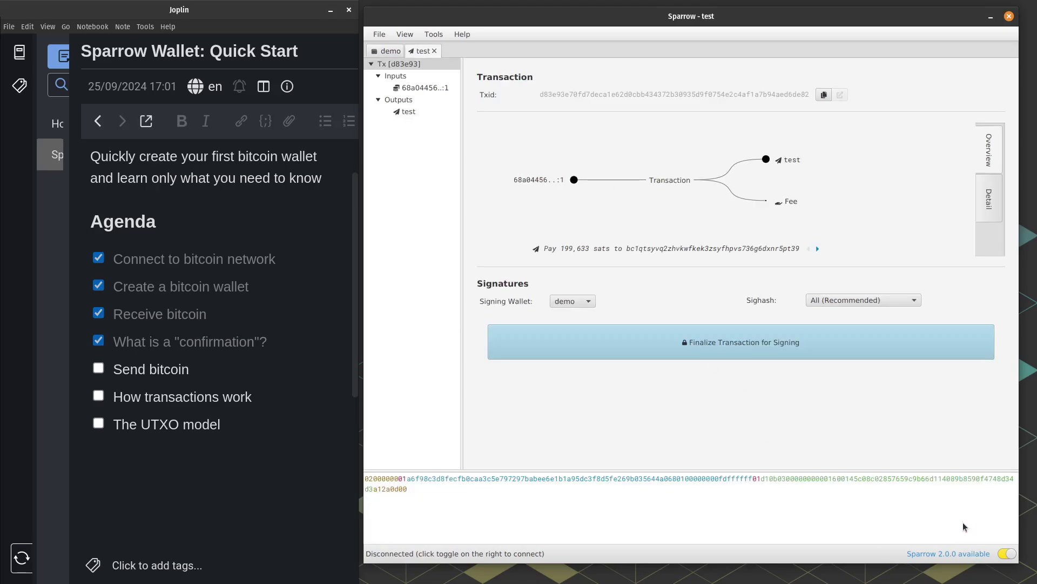
Step: Finalize, sign with the wallet password, and broadcast the 199,633-sat test transaction
{"action": "left_click", "coordinate": [767, 346]}
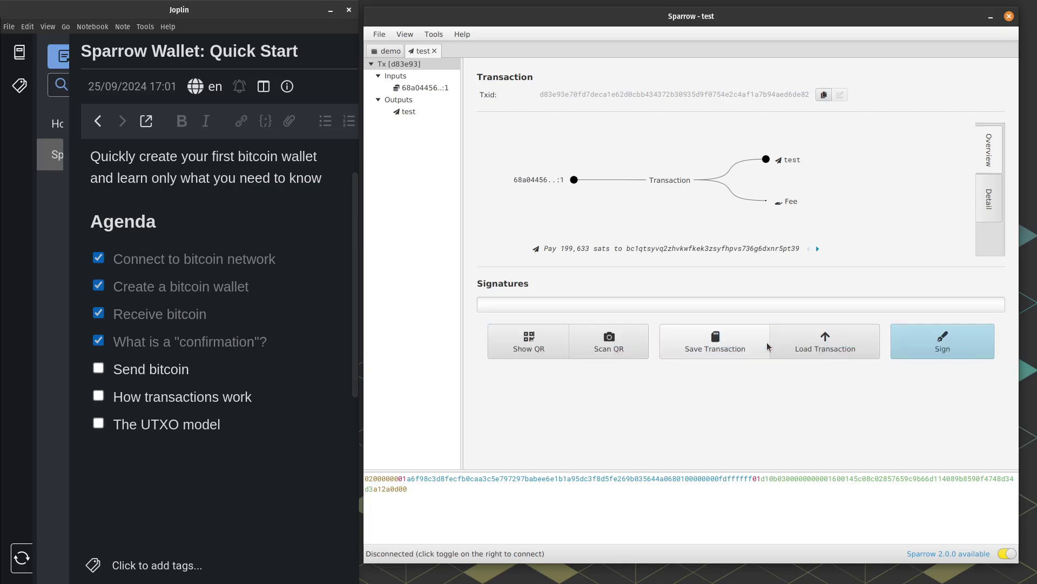
{"action": "left_click", "coordinate": [954, 350]}
{"action": "type", "text": "•"}
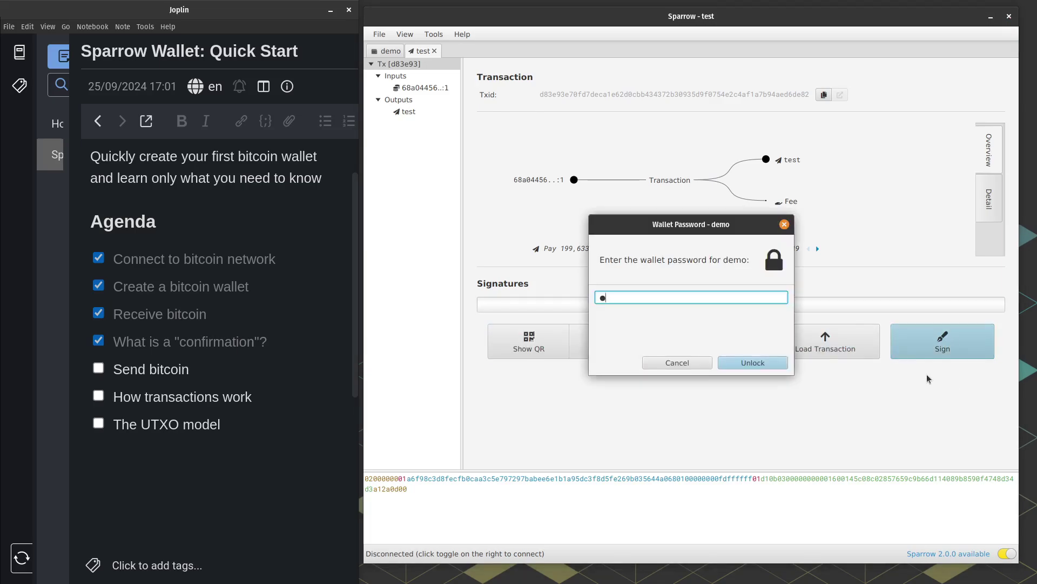
{"action": "key", "text": "BackSpace"}
{"action": "type", "text": "•••"}
{"action": "key", "text": "Return"}
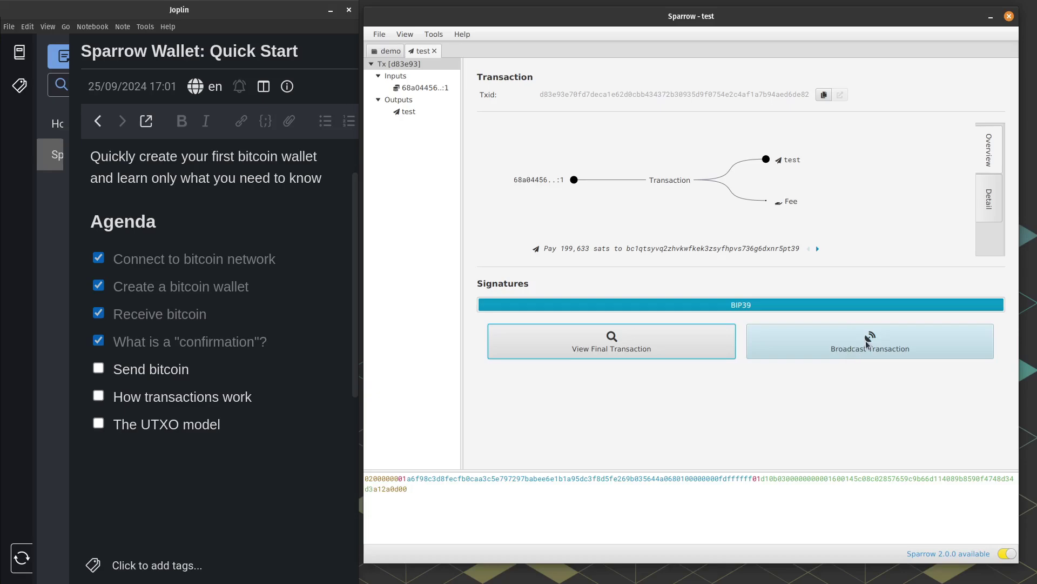
{"action": "left_click", "coordinate": [854, 346]}
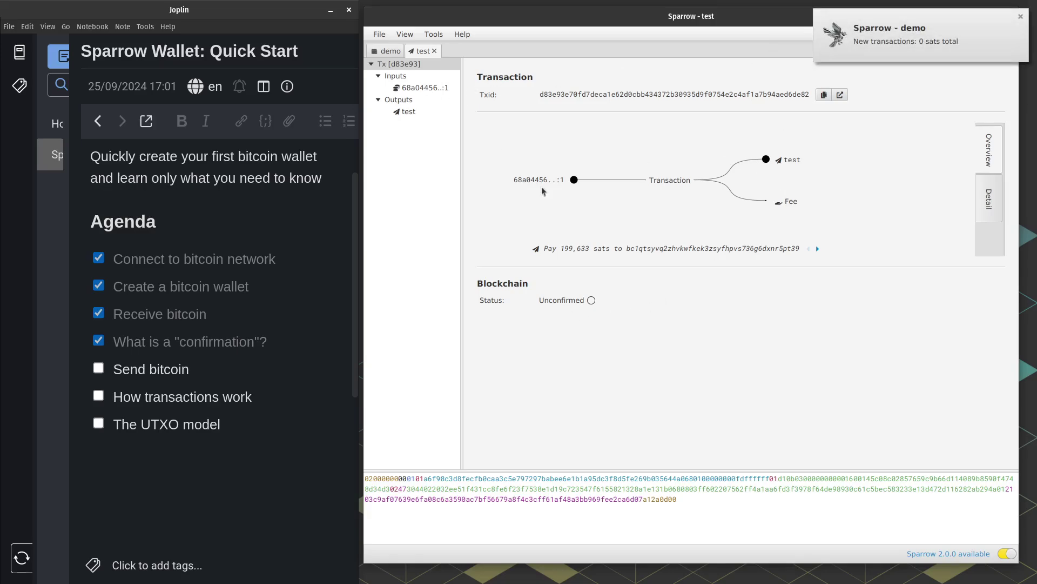
{"action": "left_click", "coordinate": [389, 50]}
Step: Show the demo wallet's transactions (0 sats, -200,000 pending) and tick Send bitcoin in the Joplin agenda
{"action": "left_click", "coordinate": [440, 106]}
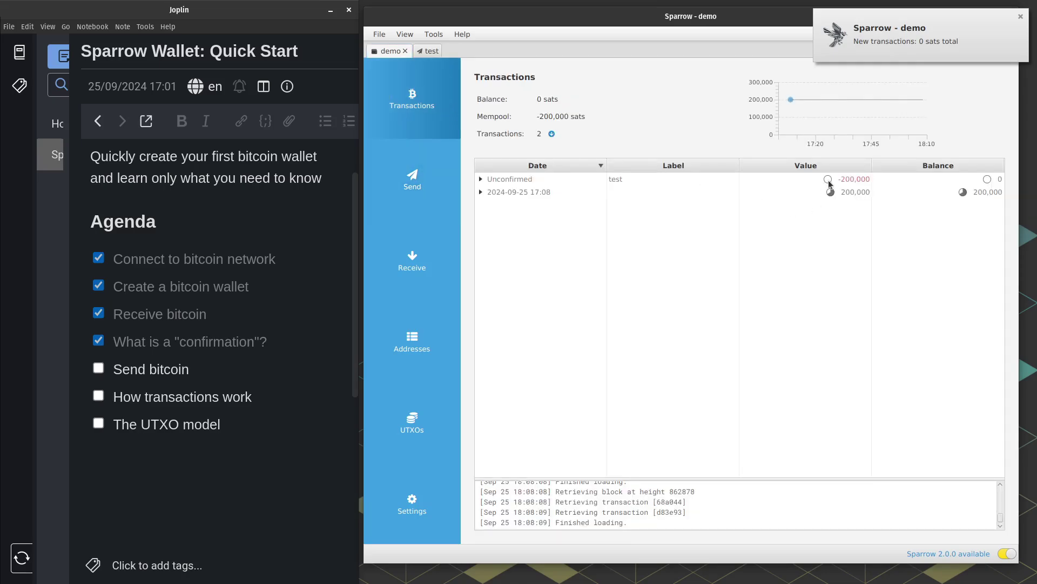
{"action": "mouse_move", "coordinate": [829, 184]}
{"action": "left_click", "coordinate": [98, 368]}
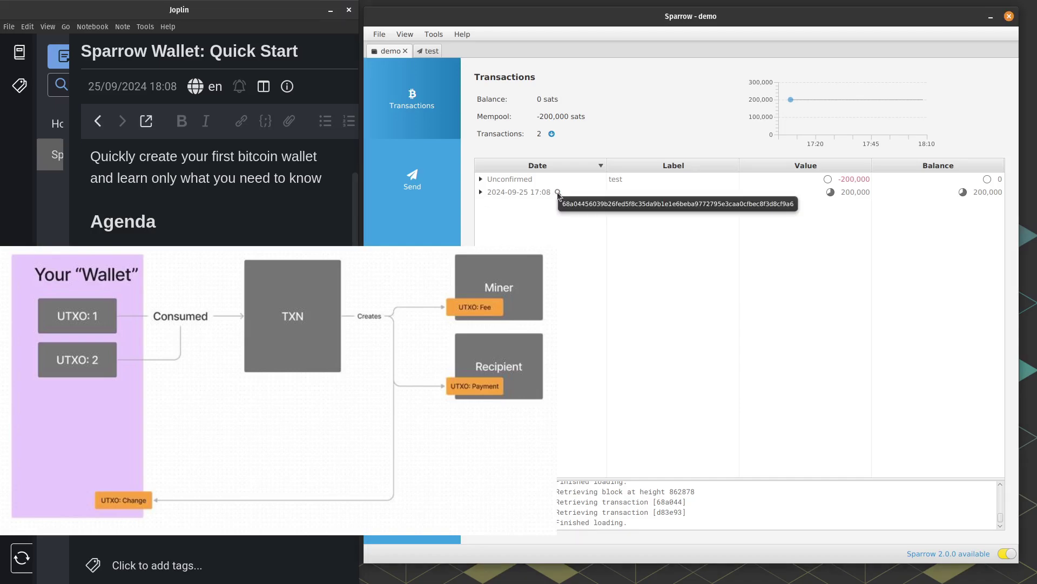
{"action": "left_click", "coordinate": [557, 192]}
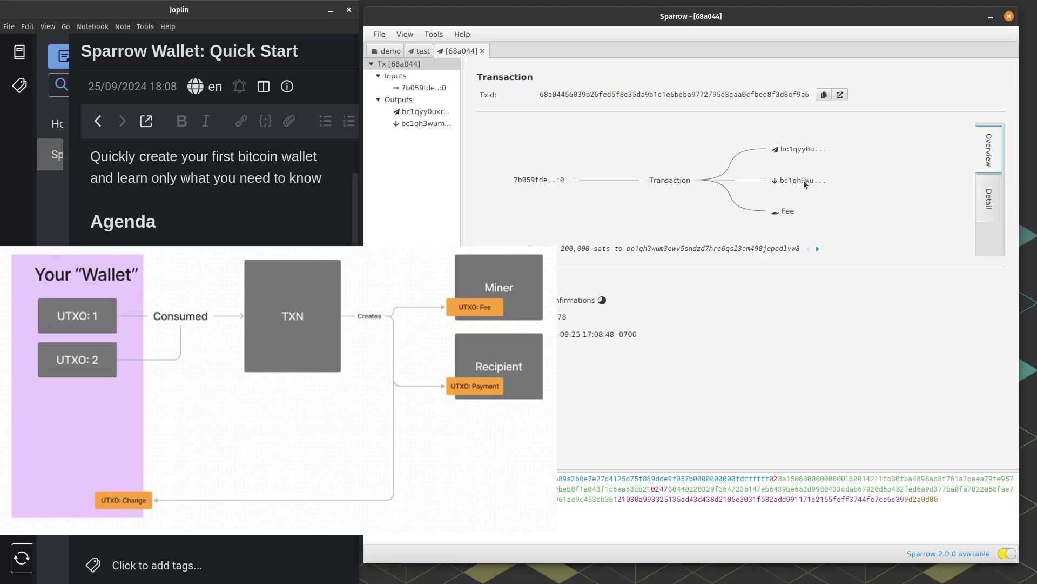
{"action": "left_click", "coordinate": [804, 182]}
{"action": "left_click", "coordinate": [741, 295]}
{"action": "mouse_move", "coordinate": [791, 185]}
{"action": "mouse_move", "coordinate": [793, 152]}
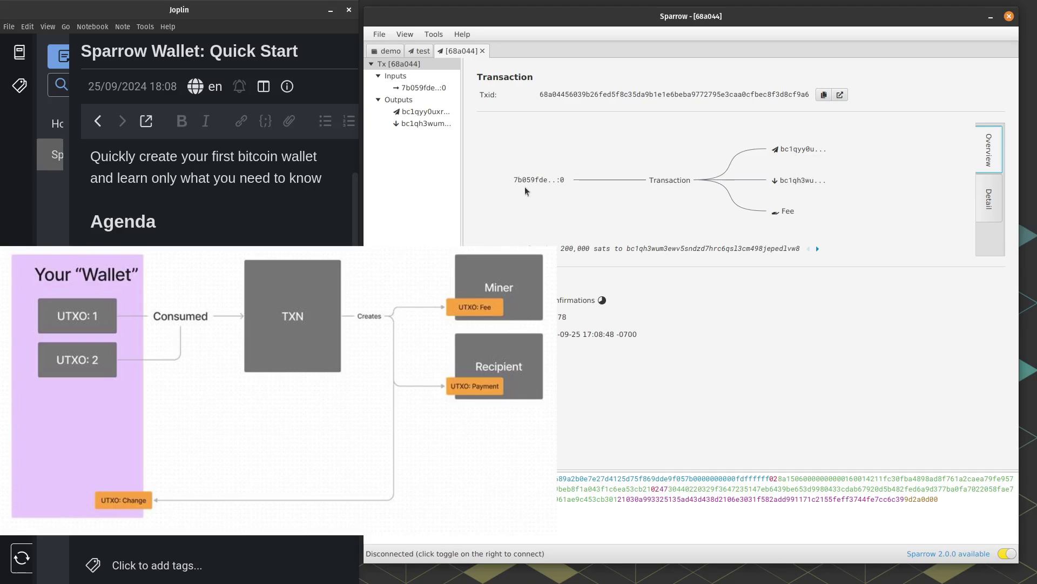
Step: Confirm the demo wallet's UTXO list is empty, then reopen transaction 68a044 from the 17:08 row
{"action": "left_click", "coordinate": [393, 52]}
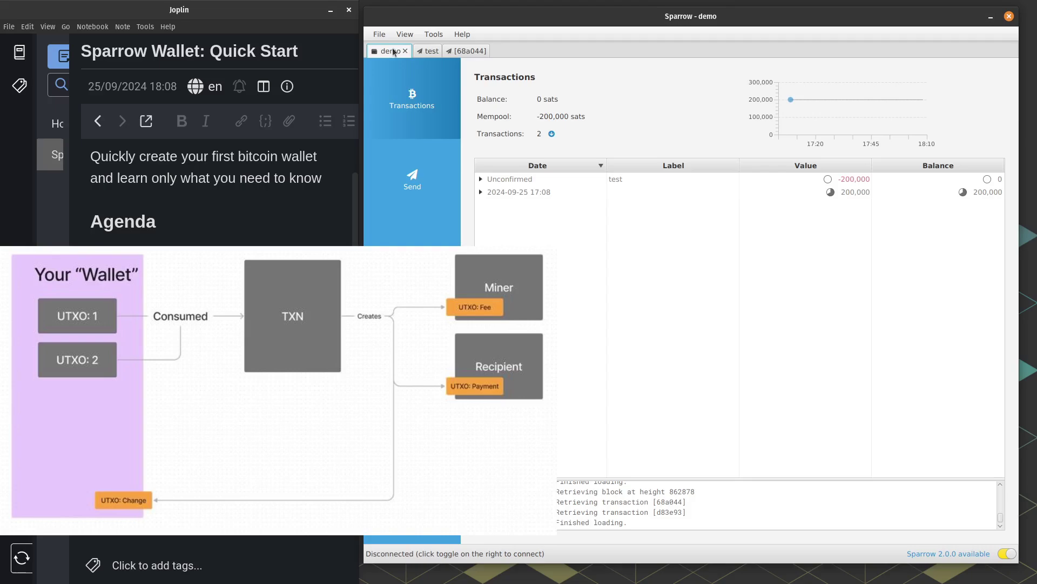
{"action": "left_click", "coordinate": [412, 424]}
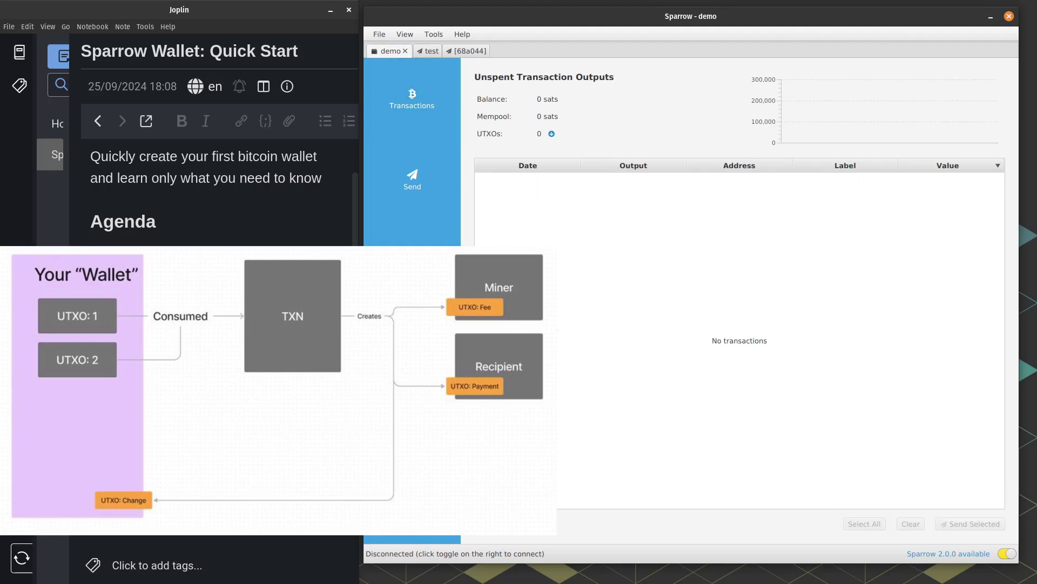
{"action": "left_click", "coordinate": [414, 112]}
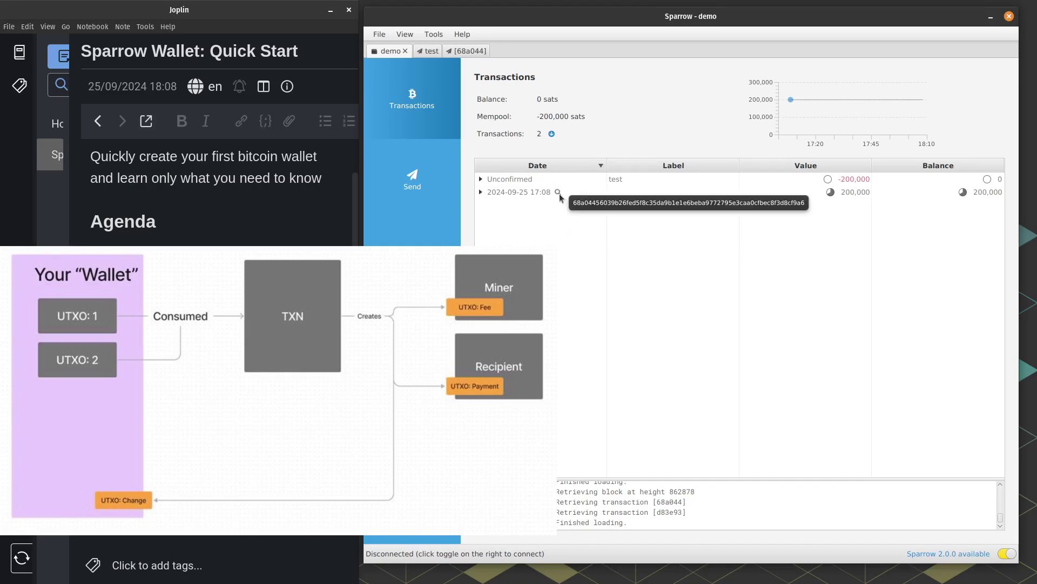
{"action": "left_click", "coordinate": [558, 192]}
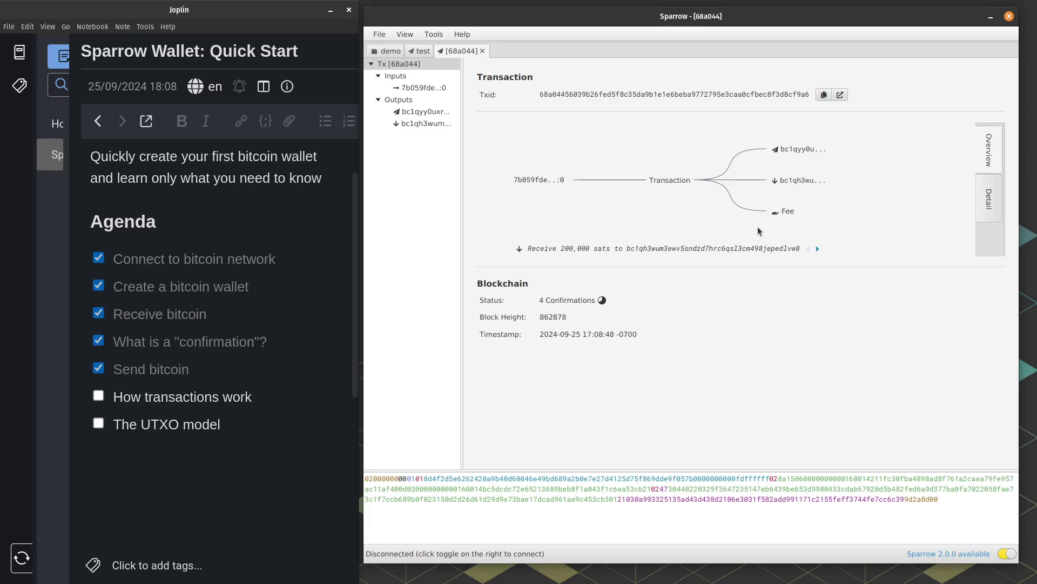
{"action": "mouse_move", "coordinate": [789, 212]}
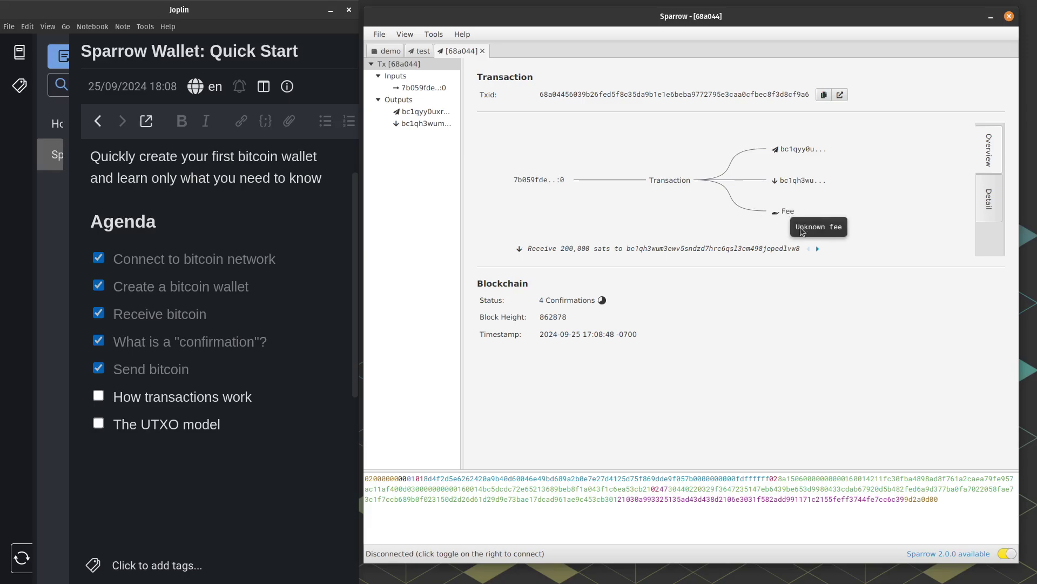